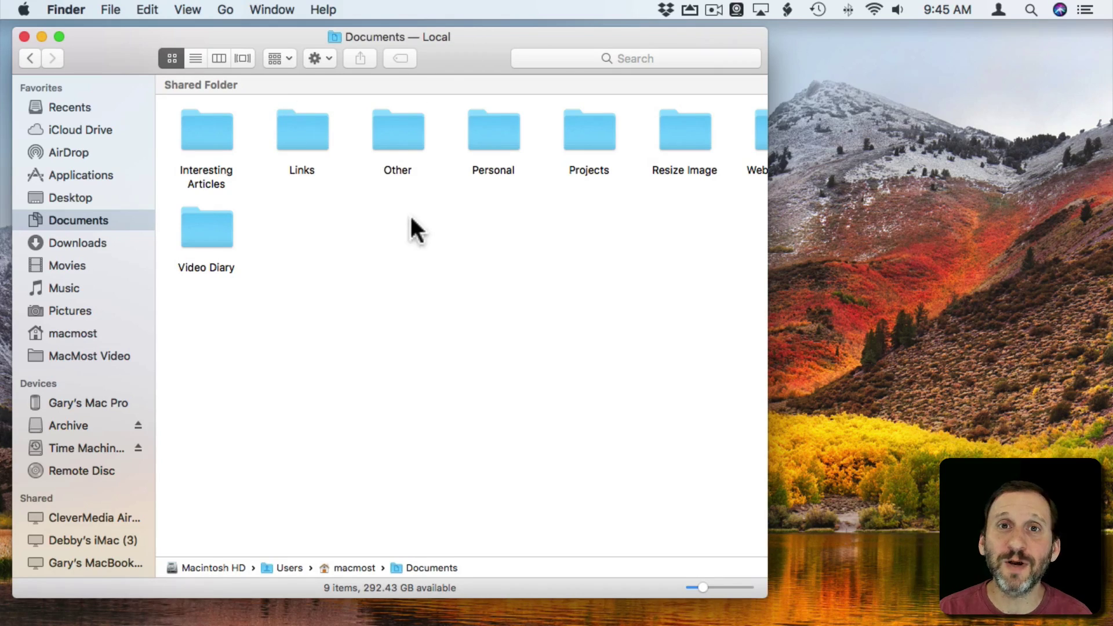
- Jump to the hidden user Library folder via Go with Option held, then view it as columns
left_click(225, 10)
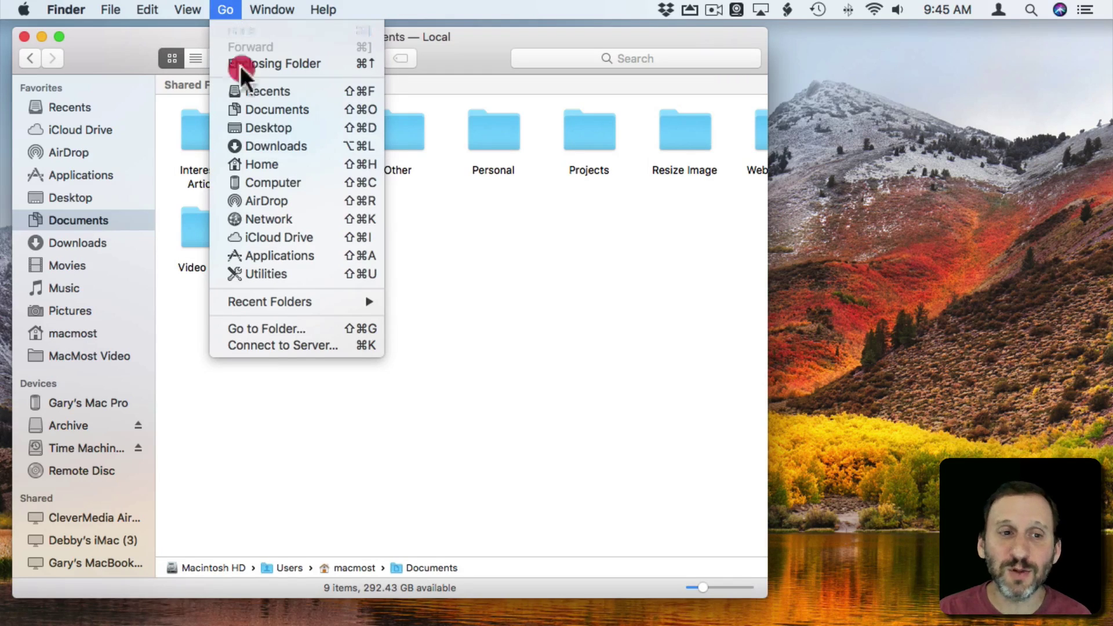
key("alt")
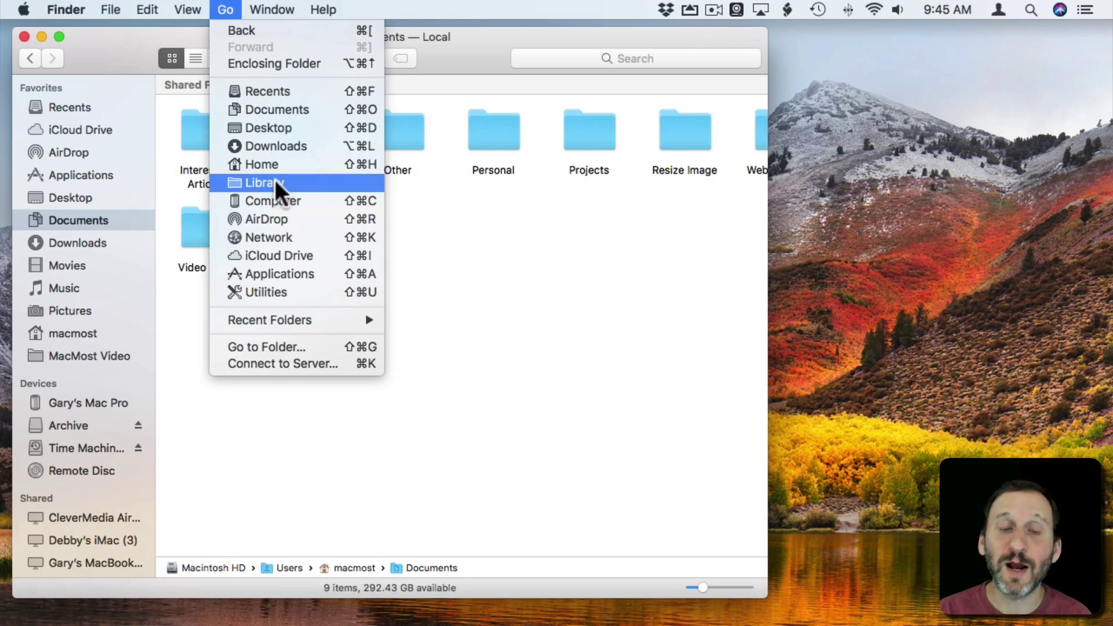
left_click(274, 183)
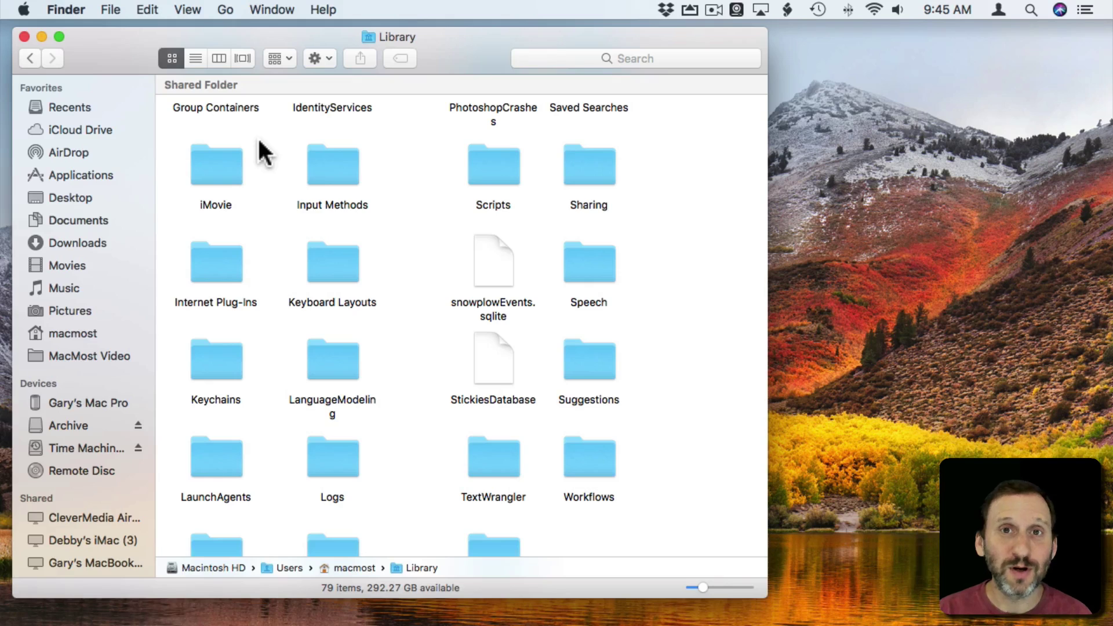
left_click(220, 58)
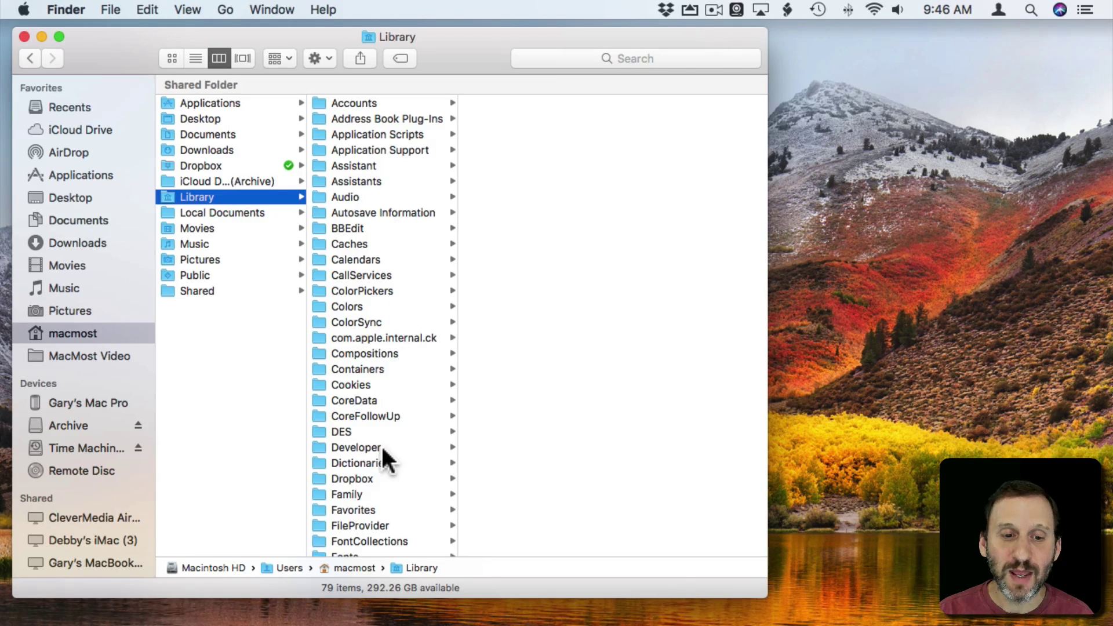
scroll(380, 448, "down", 1)
scroll(379, 448, "down", 8)
scroll(383, 451, "down", 1)
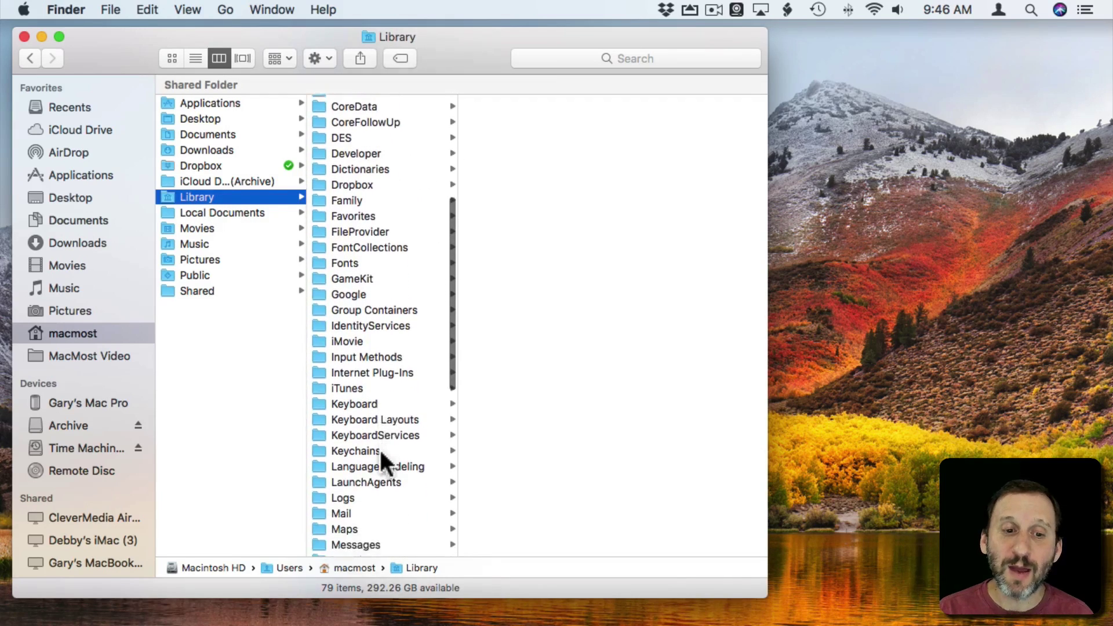
scroll(383, 451, "down", 1)
scroll(383, 451, "down", 1)
scroll(383, 451, "down", 3)
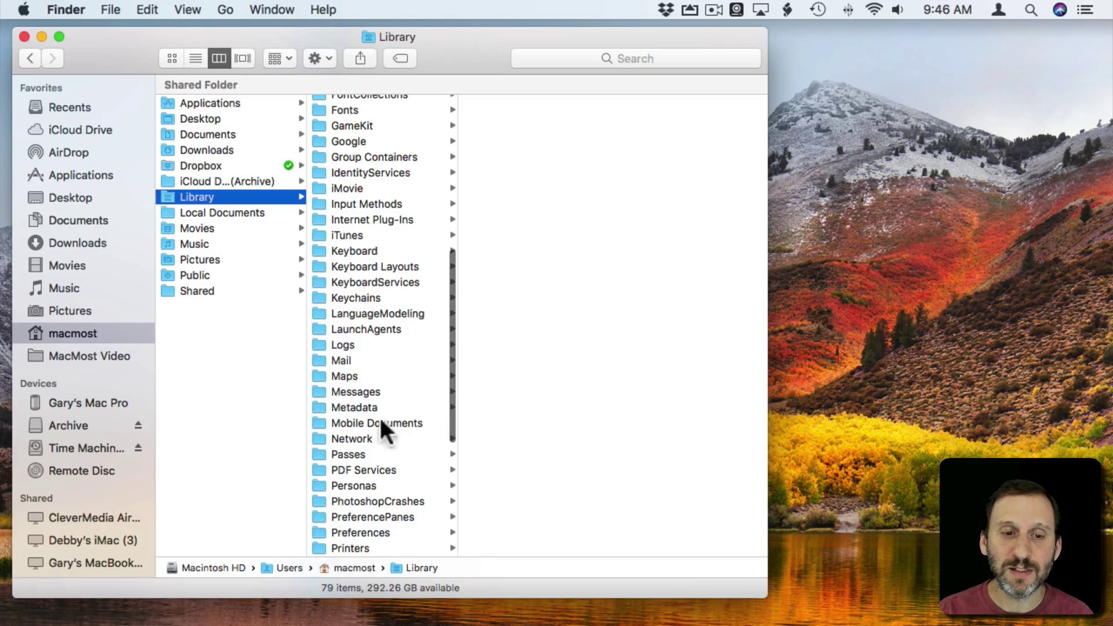
- Preview the Spotify webhelper, Skype share agent, Dropbox update and Adobe GC Invoker plists in LaunchAgents
left_click(354, 327)
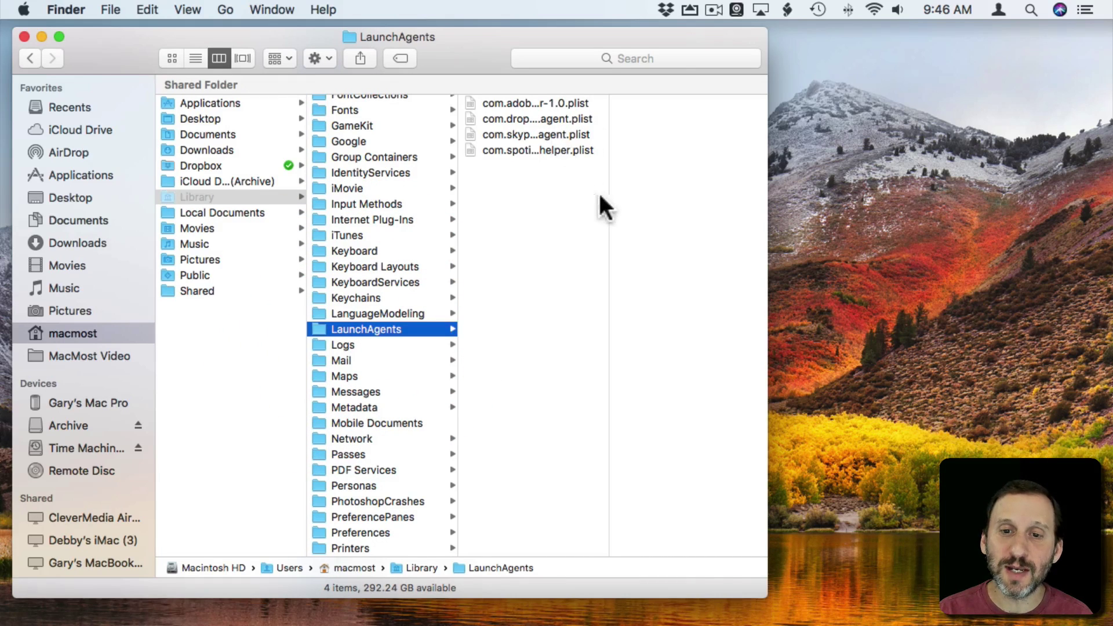
left_click_drag(606, 192, 733, 198)
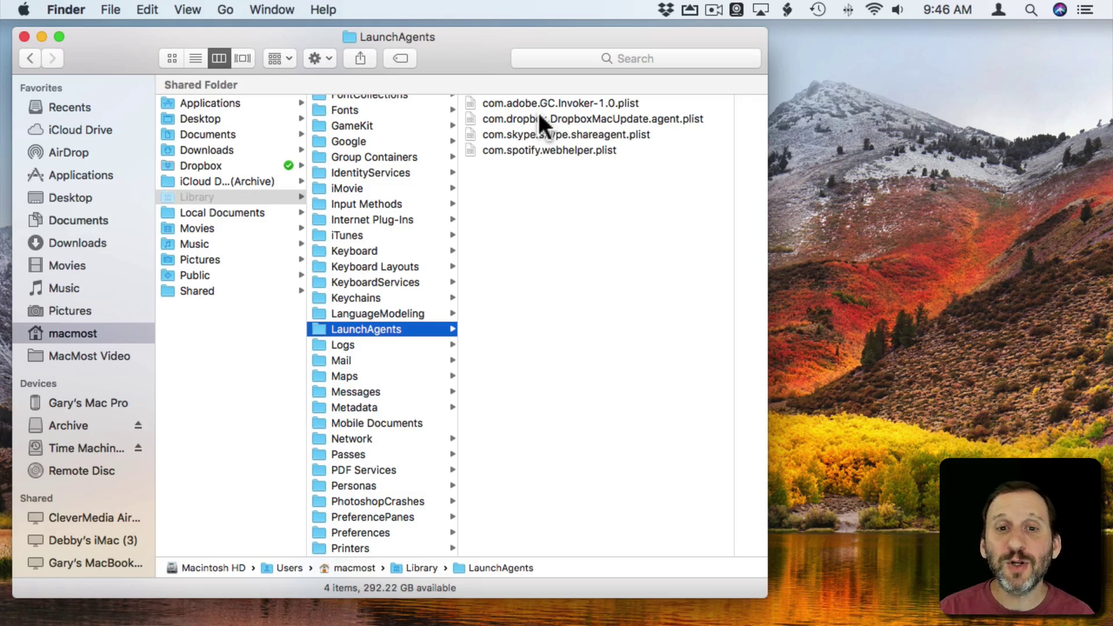
left_click(522, 150)
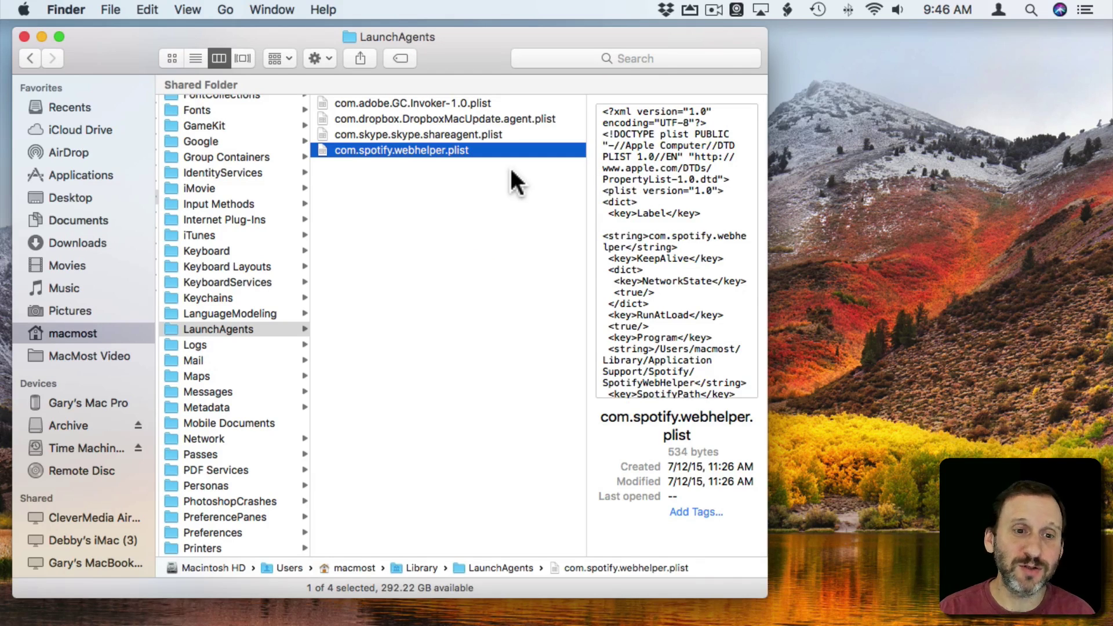
left_click(389, 133)
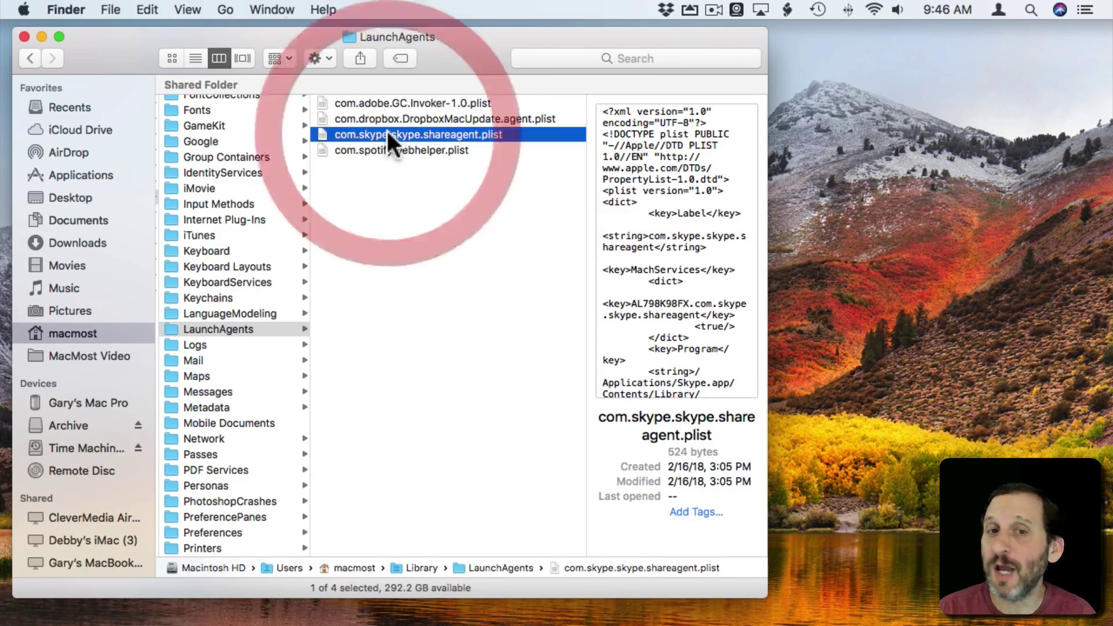
left_click(409, 122)
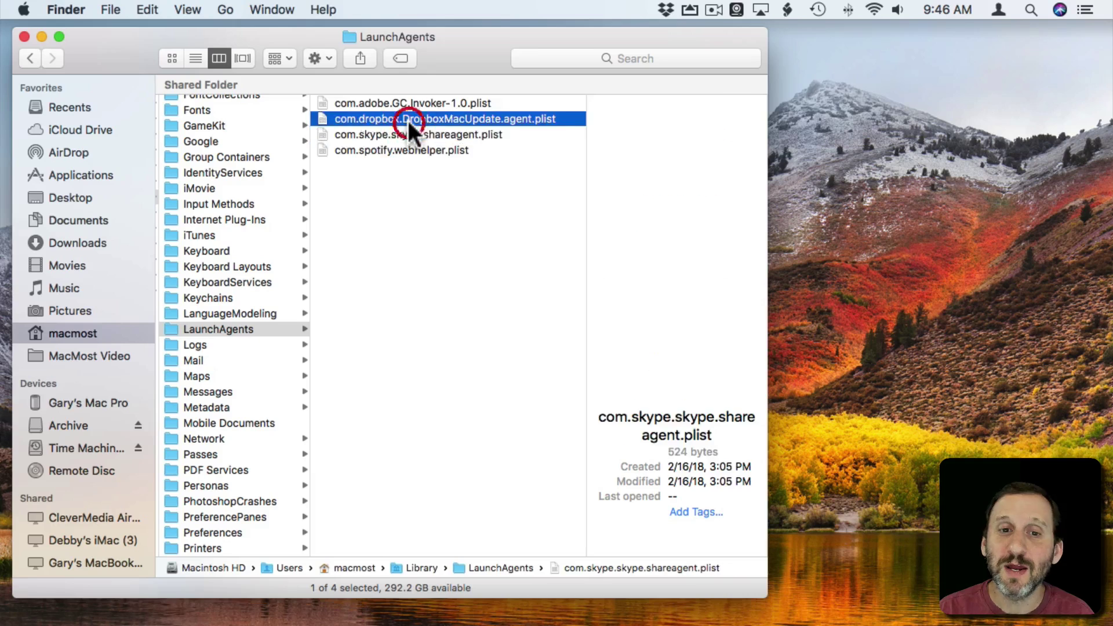
left_click(381, 104)
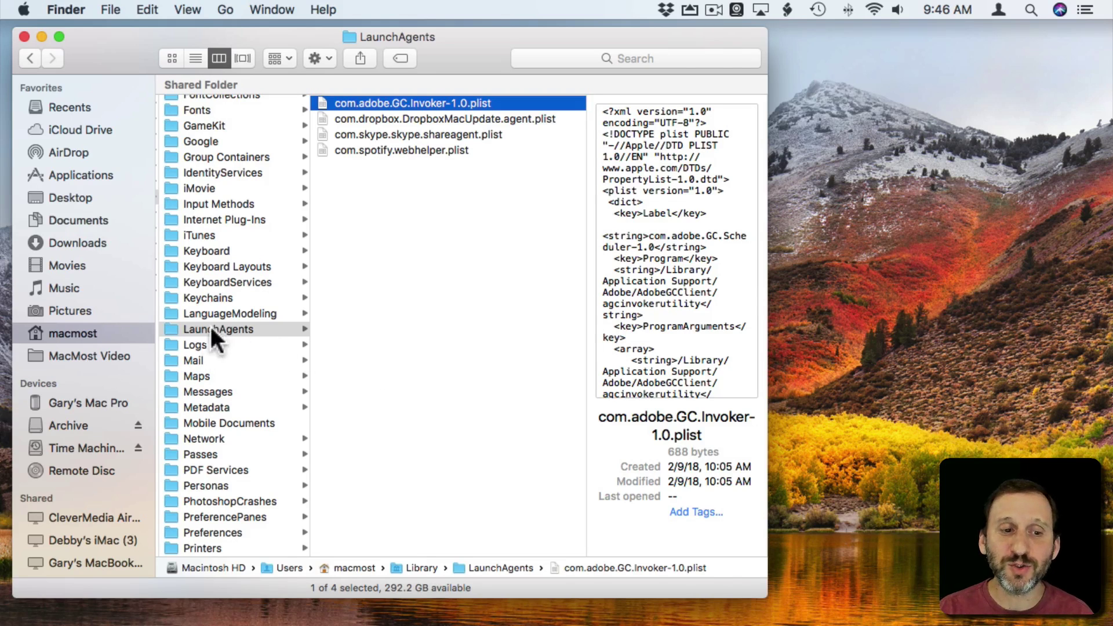
- Navigate from the user LaunchAgents folder up to Macintosh HD's computer-wide Library folder
left_click(195, 329)
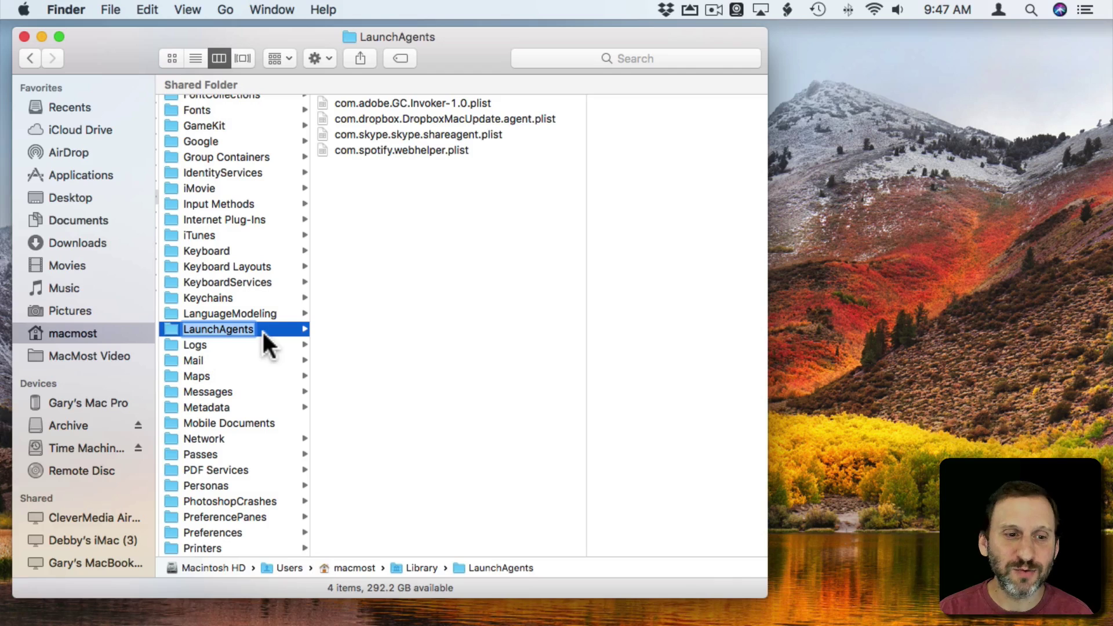
left_click(172, 333)
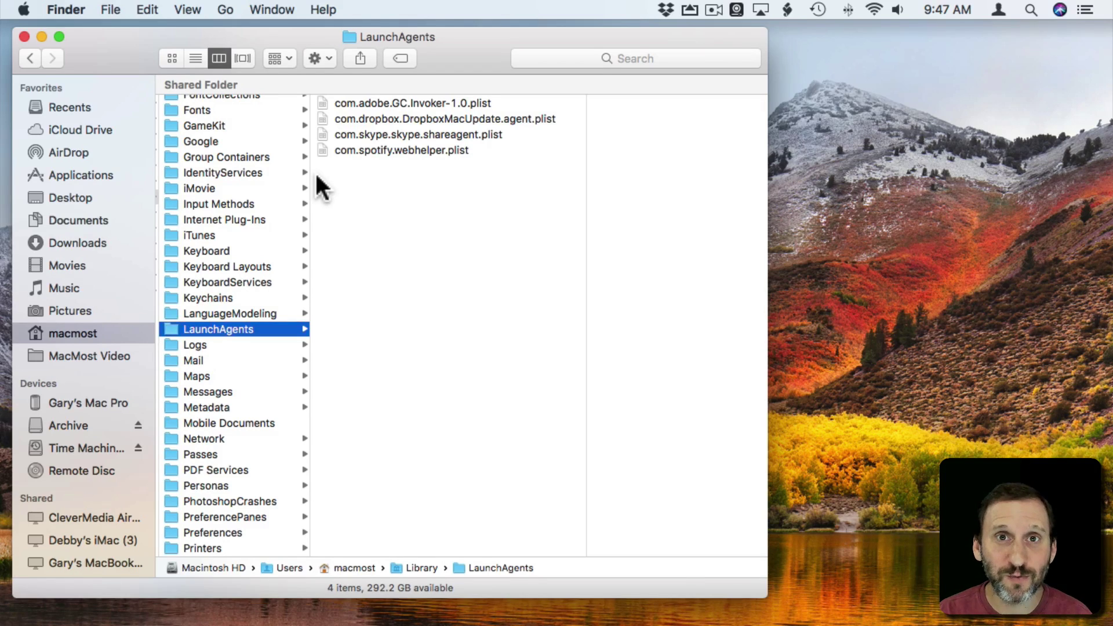
left_click(383, 36, "super")
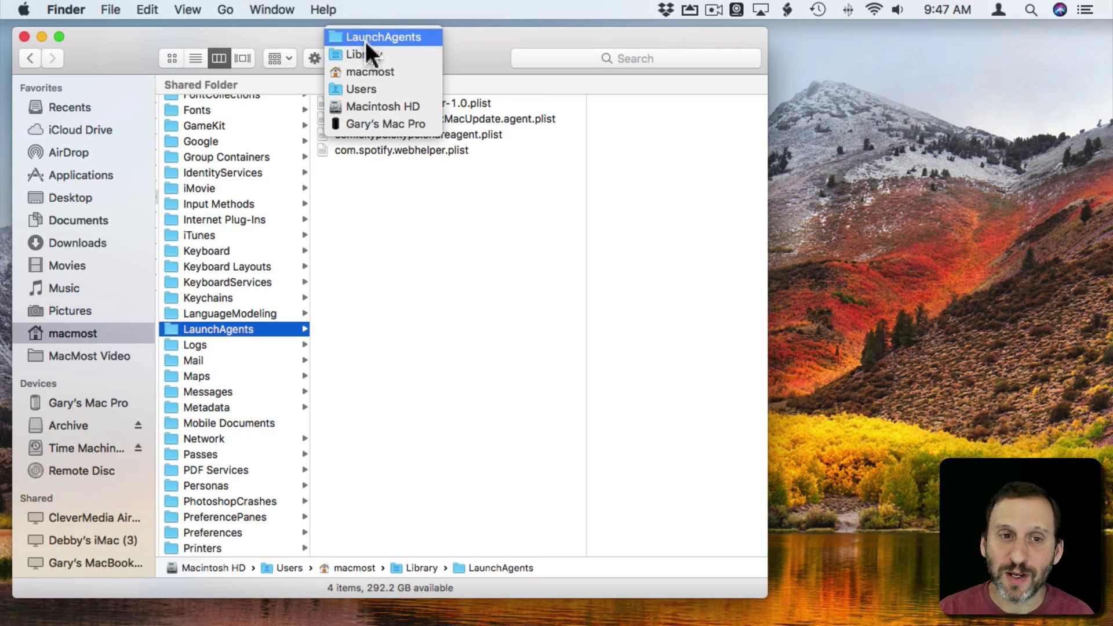
left_click(373, 104)
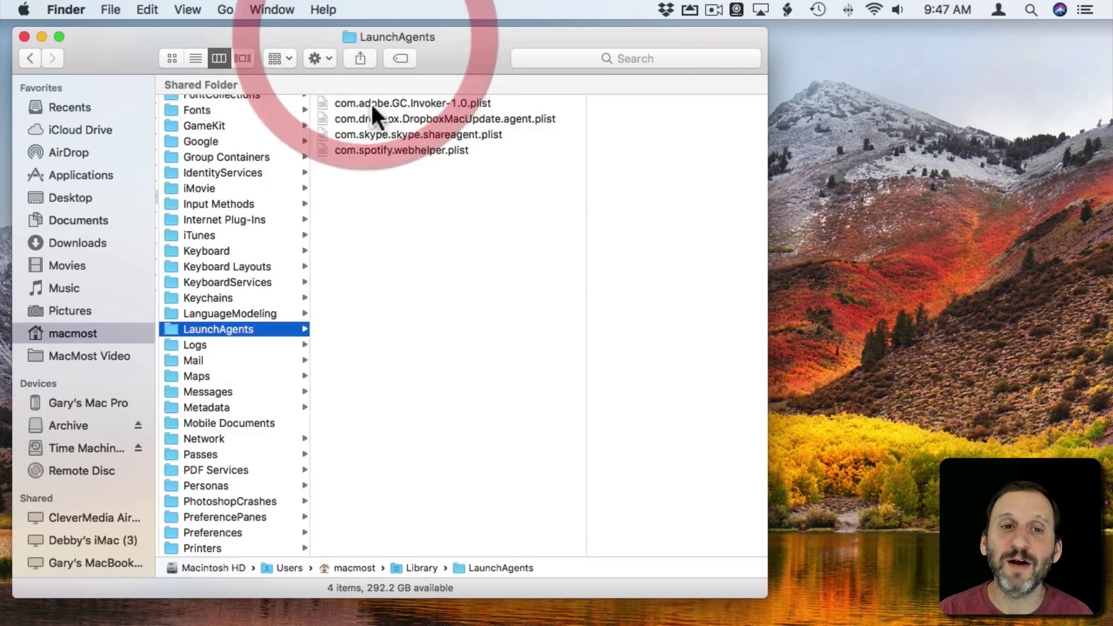
left_click(367, 118)
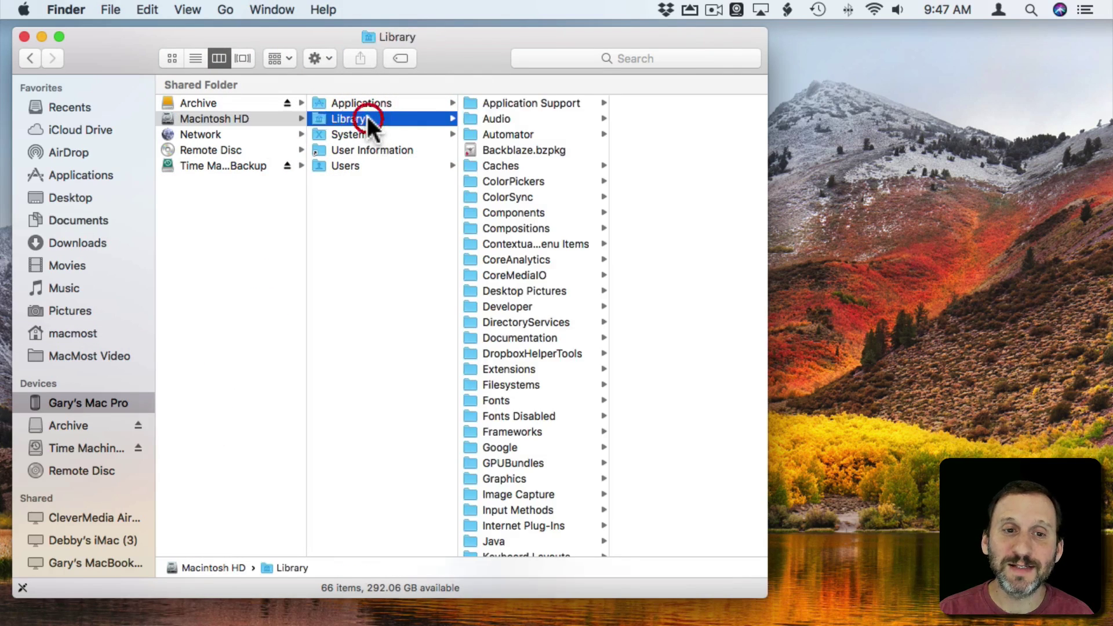
scroll(567, 435, "down", 1)
scroll(565, 435, "down", 10)
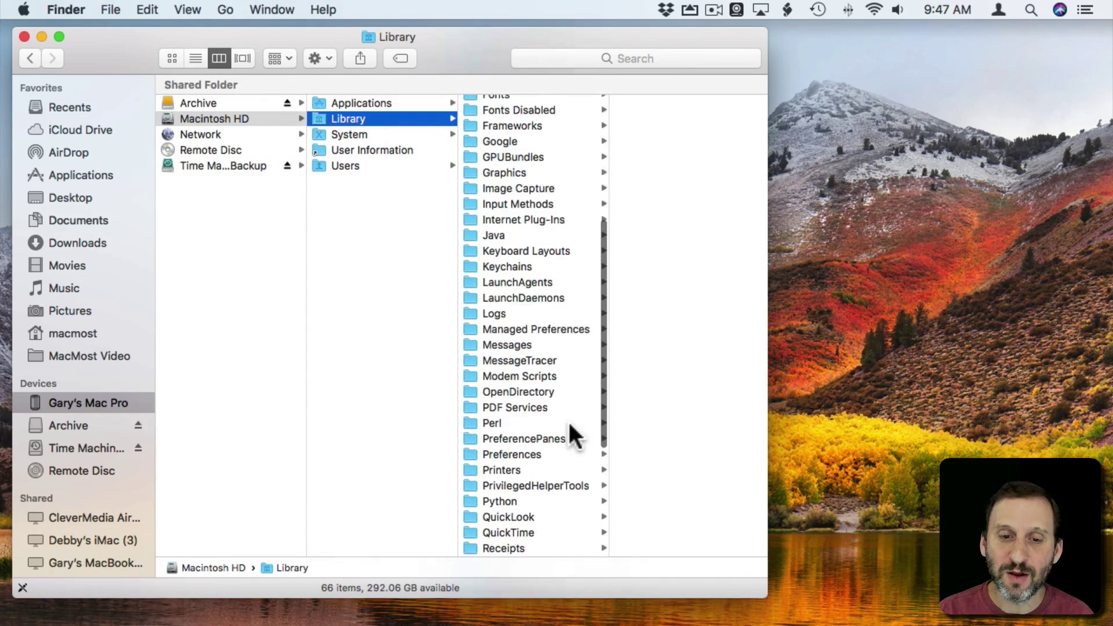
scroll(566, 435, "down", 2)
- Preview the Oracle Java updater plist in the computer-wide LaunchAgents folder with full names visible
left_click(528, 259)
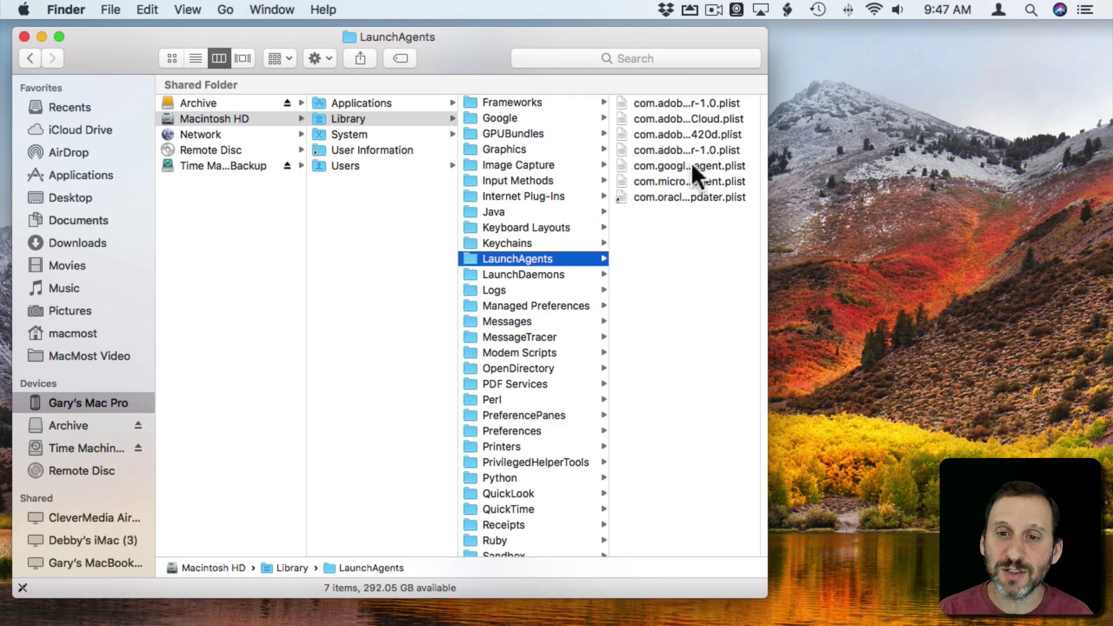
left_click(758, 197)
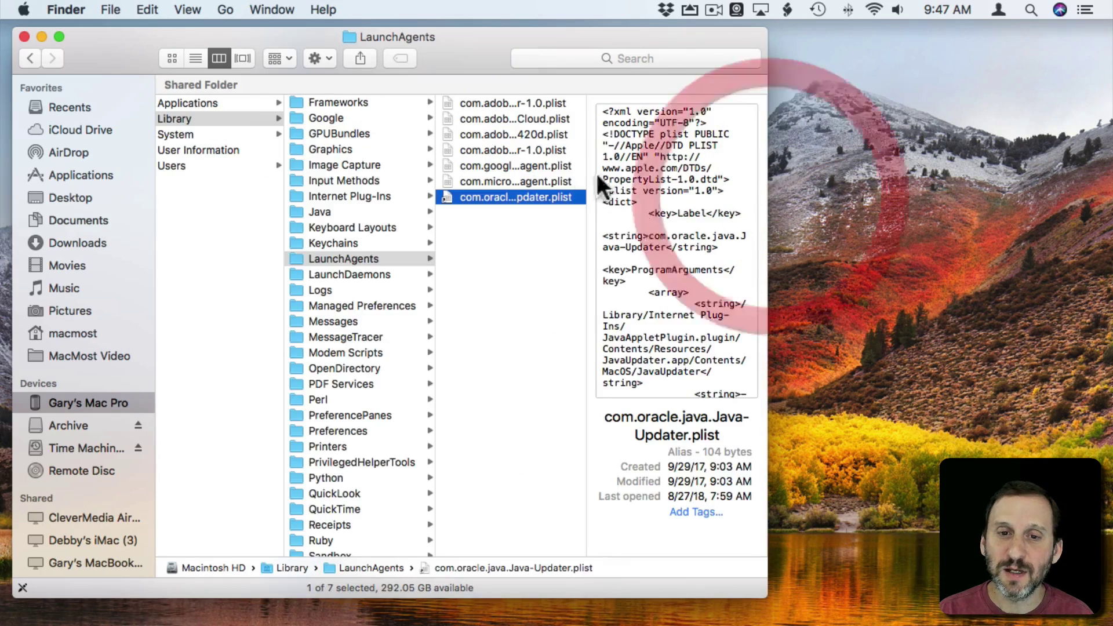
left_click_drag(586, 159, 703, 163)
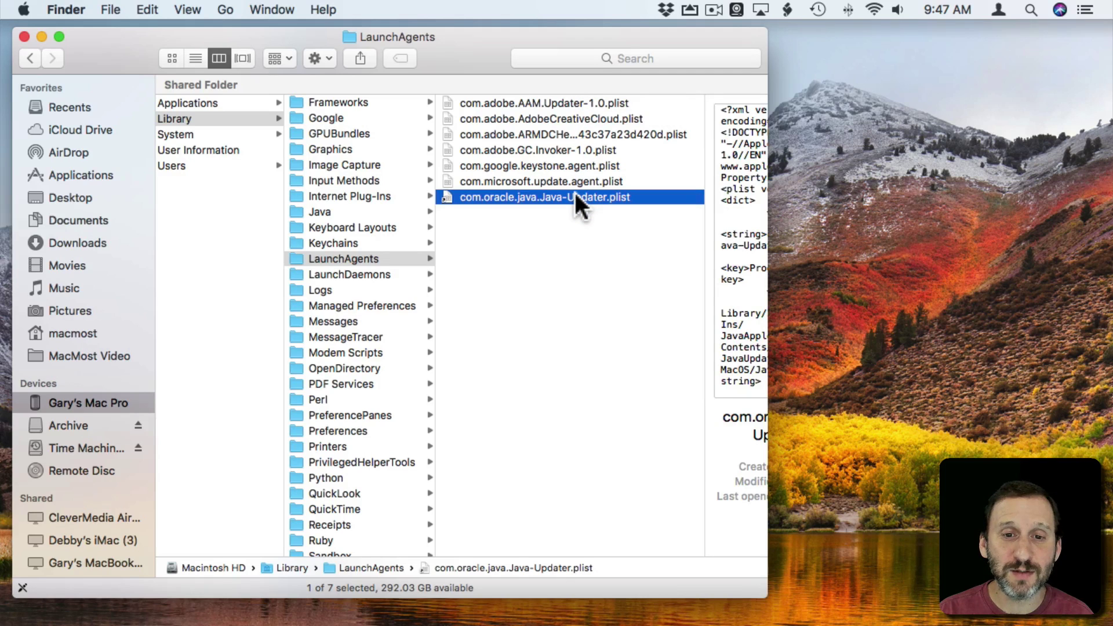
- Preview the Microsoft autoupdate, Telestream licensing, Adobe job bless, Backblaze and Barebones authd plists in LaunchDaemons
left_click(371, 273)
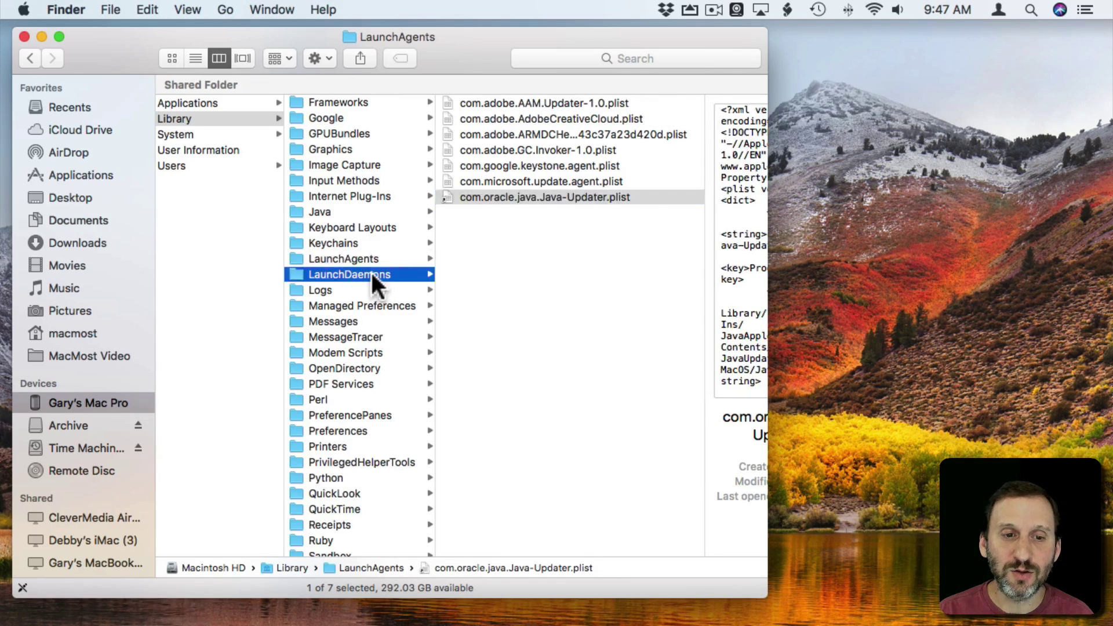
left_click_drag(587, 157, 719, 169)
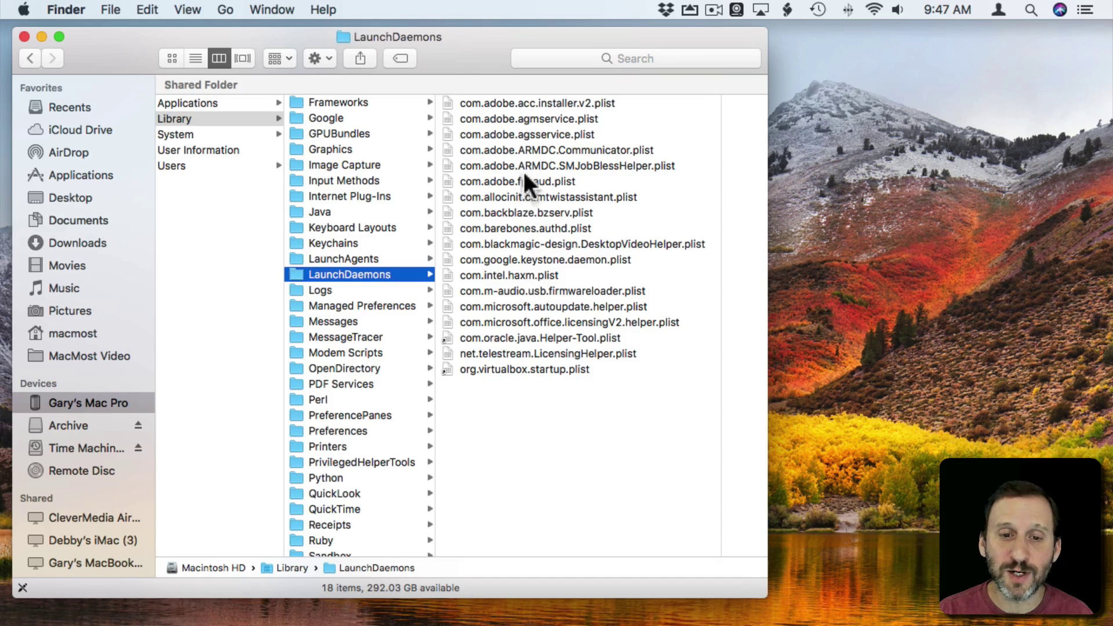
left_click(500, 307)
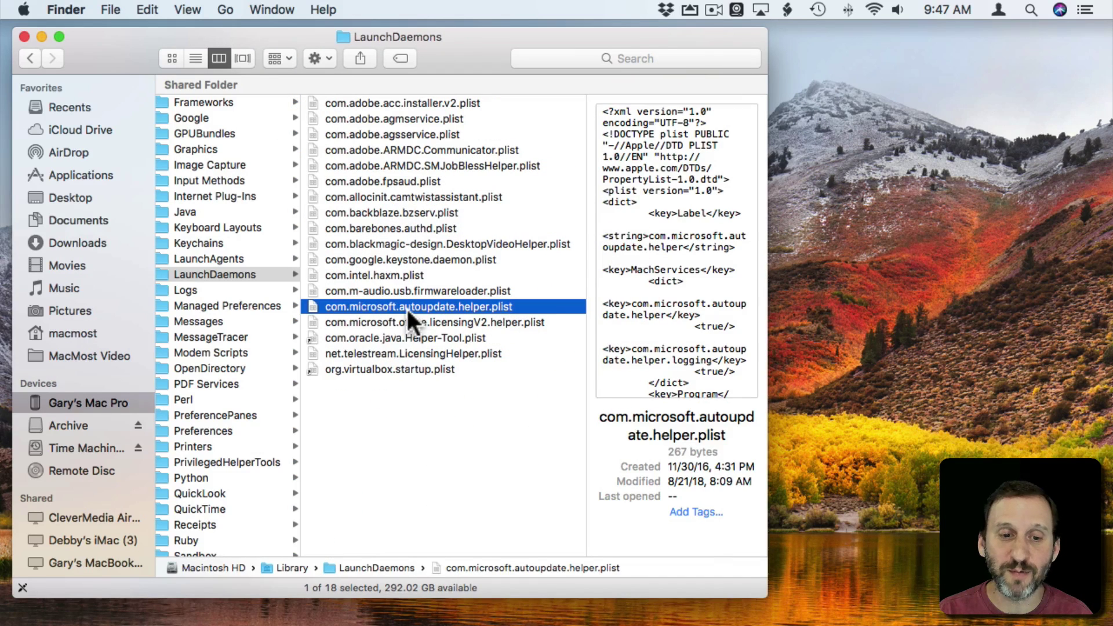
left_click(368, 351)
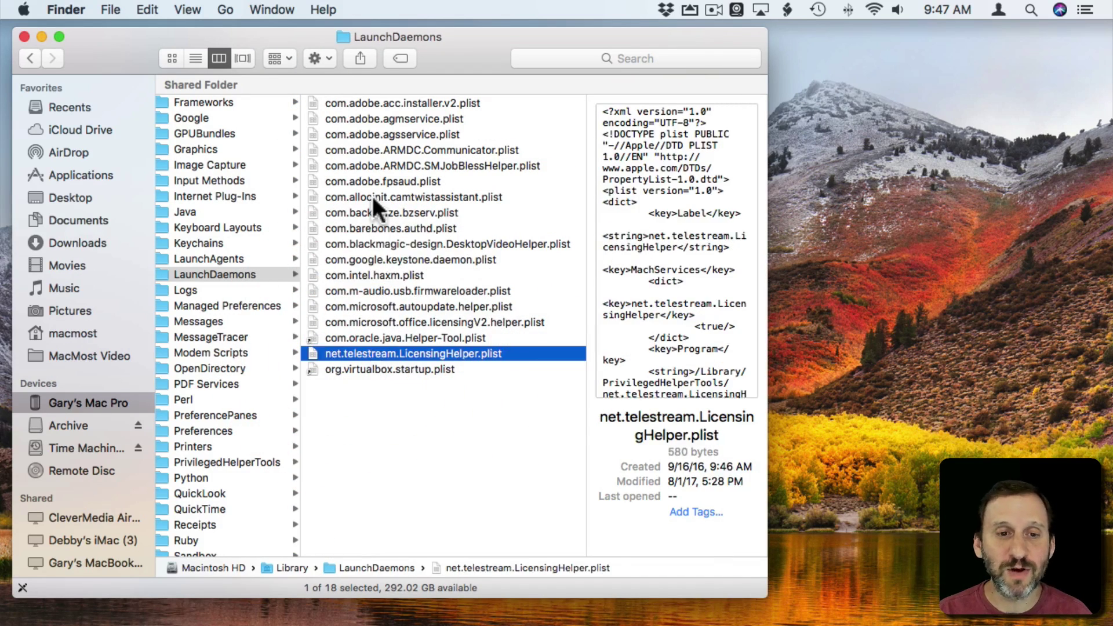
left_click(362, 165)
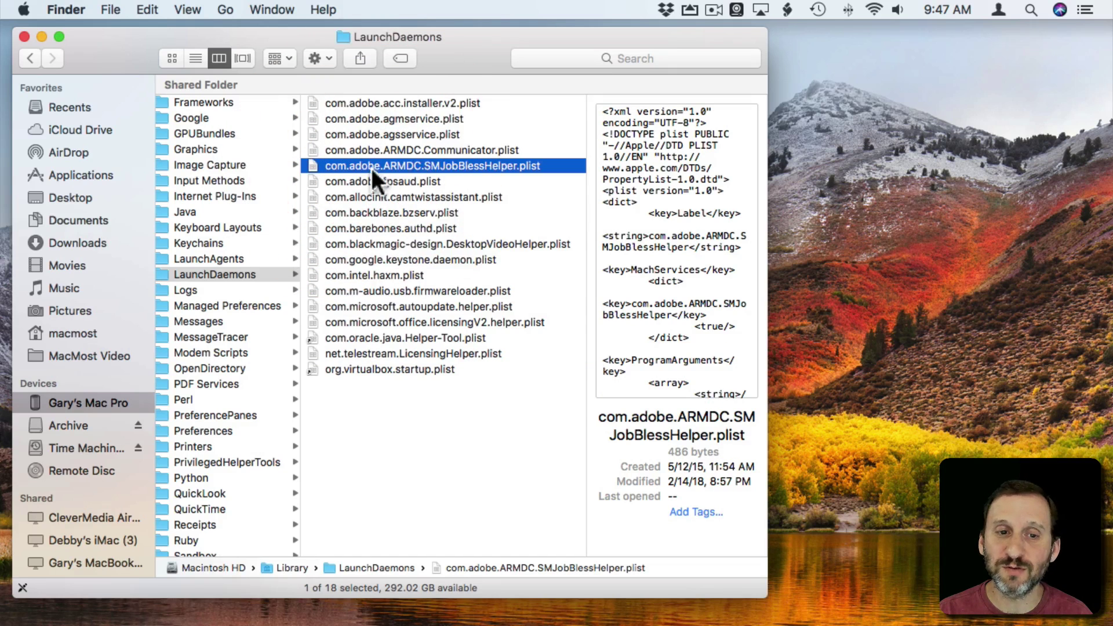
left_click(367, 211)
left_click(377, 228)
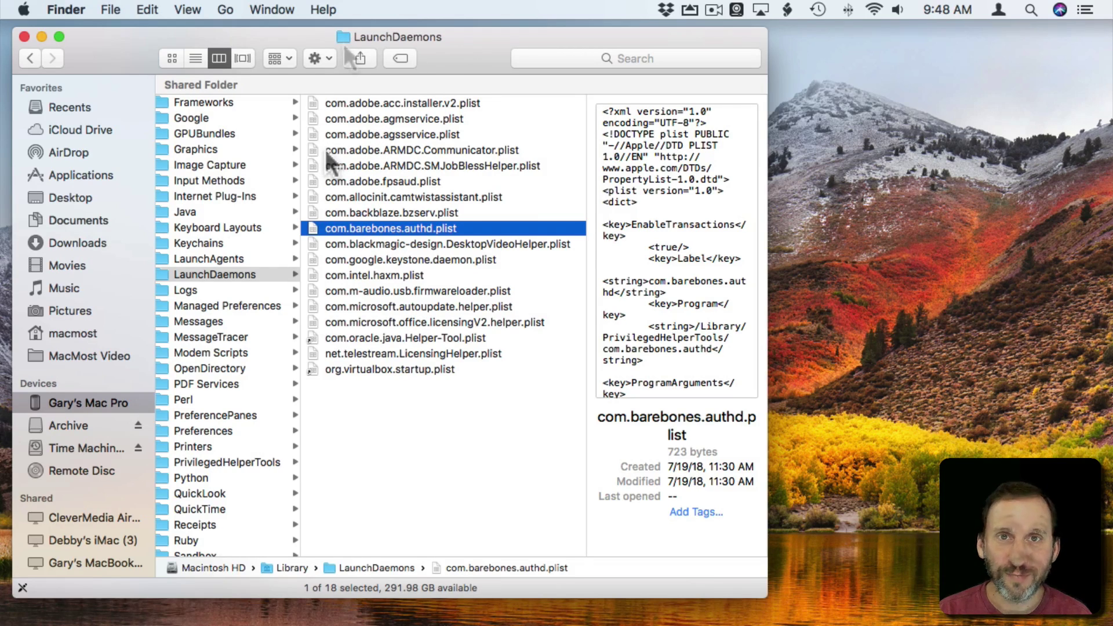
- Unlock Users & Groups in System Preferences by confirming the account password
left_click(23, 9)
left_click(38, 52)
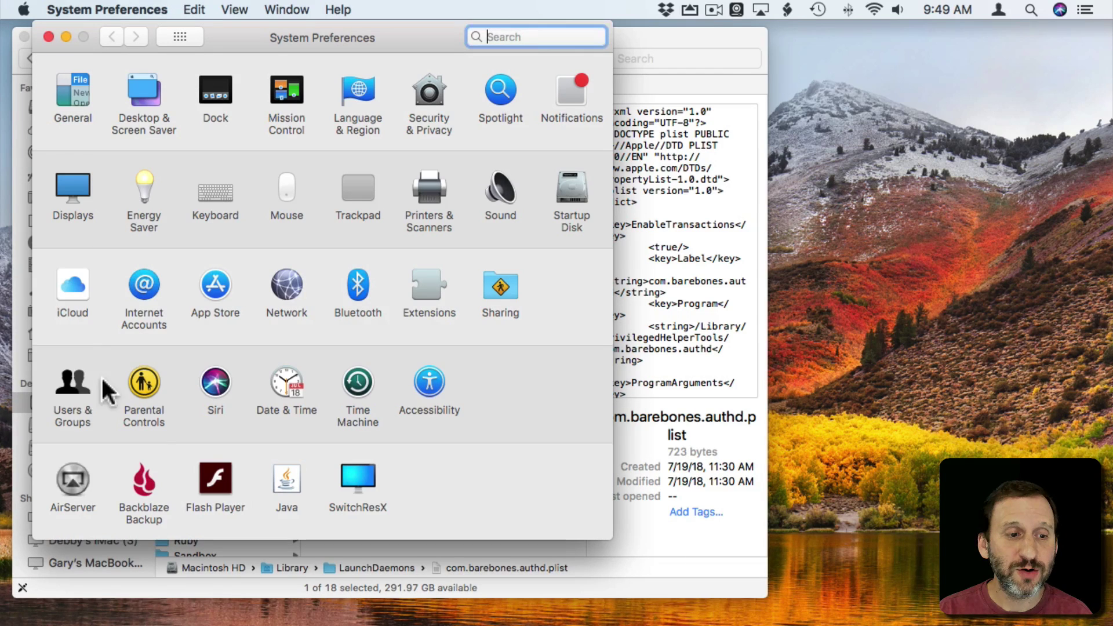
left_click(85, 399)
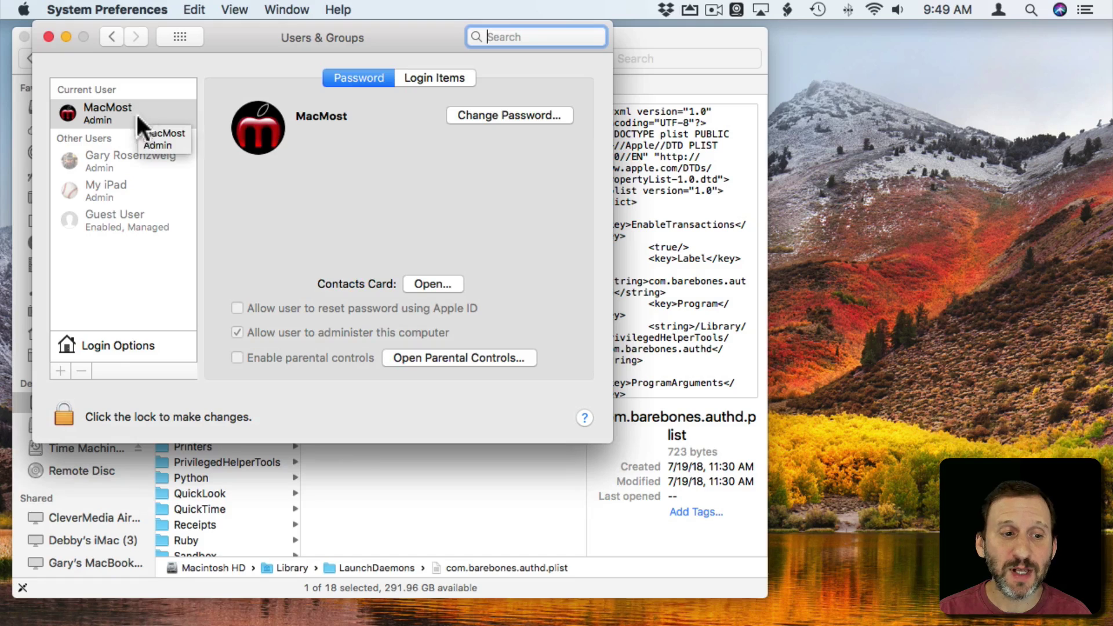
left_click(64, 420)
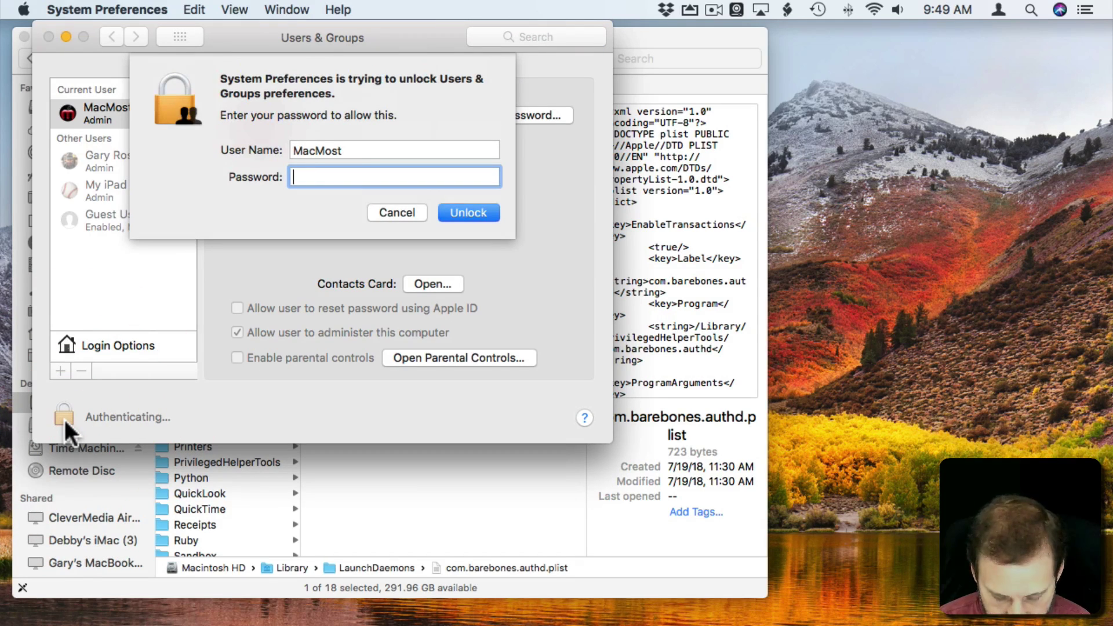
type("********")
key("Return")
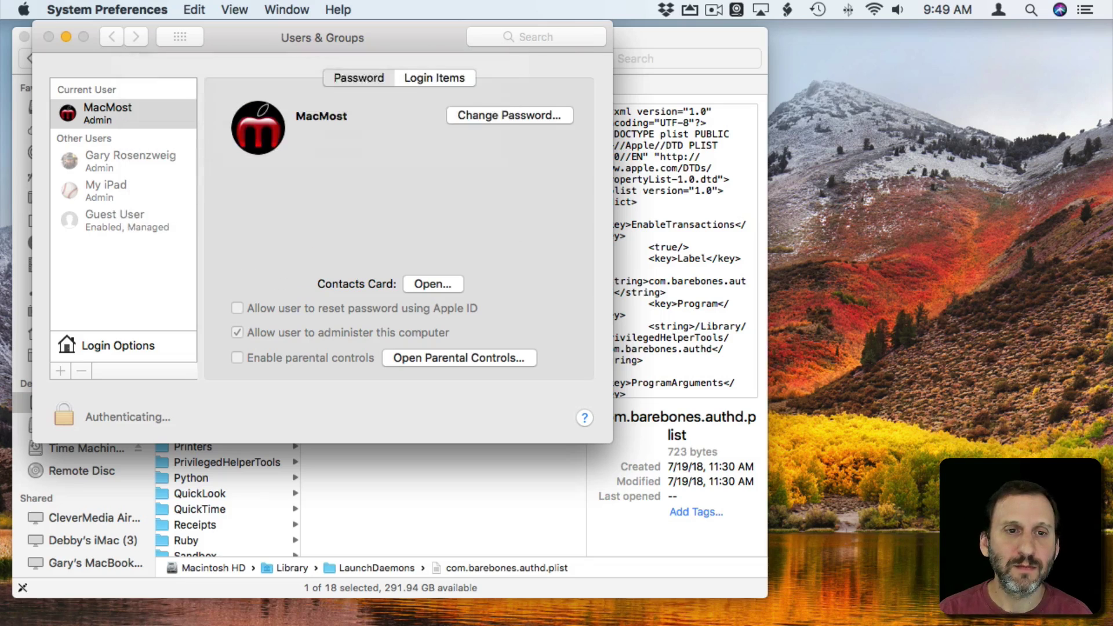
- Review the Login Items list, selecting iTunesHelper, then close System Preferences
left_click(433, 78)
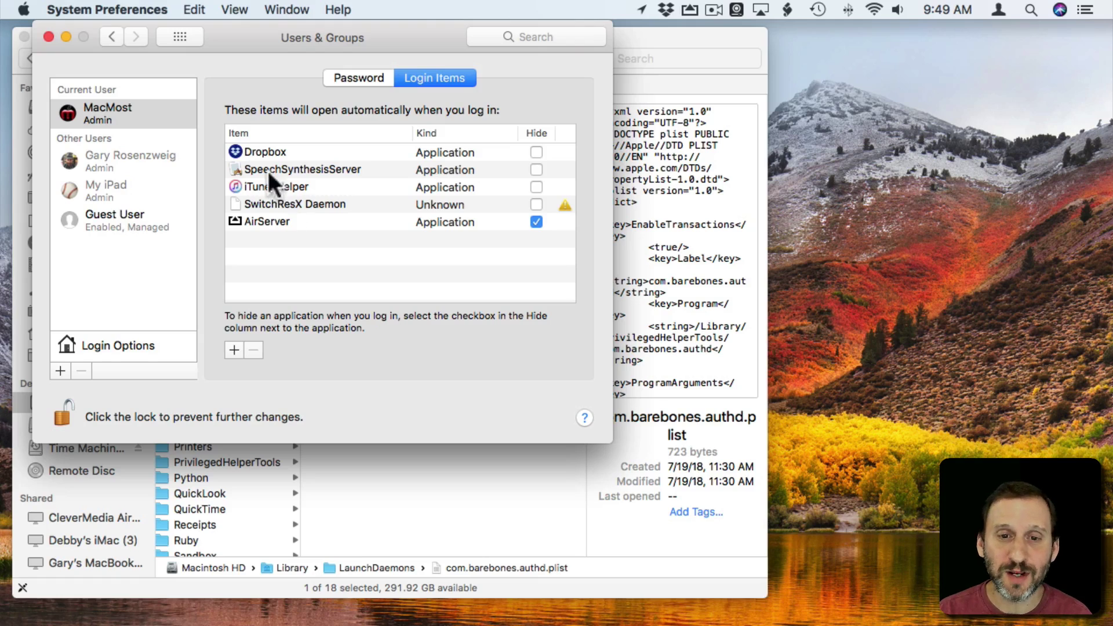
left_click(280, 188)
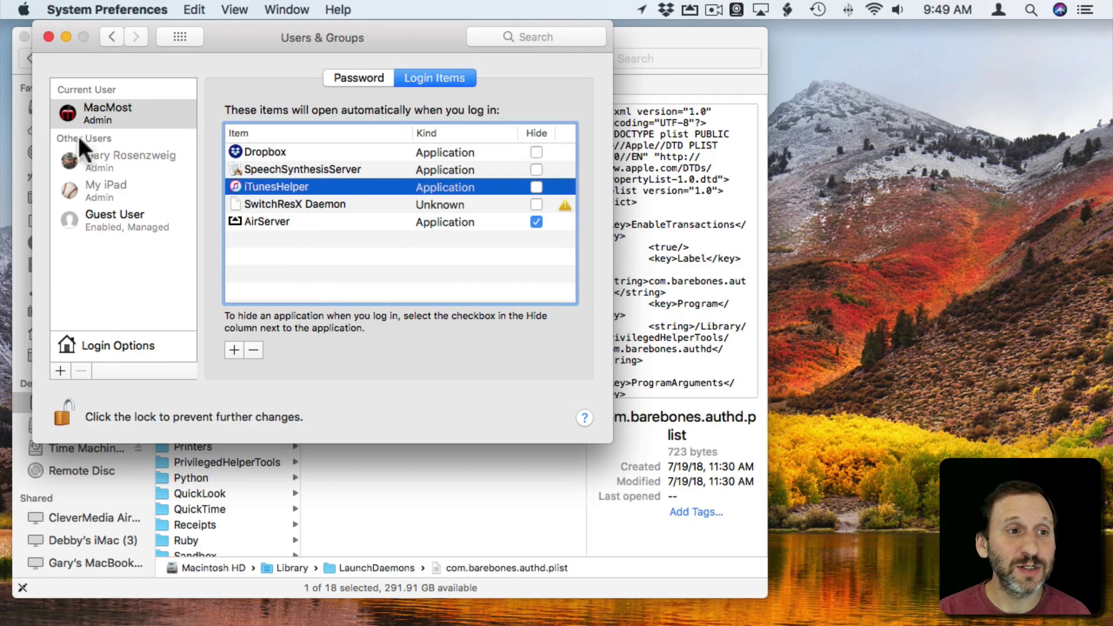
left_click(49, 37)
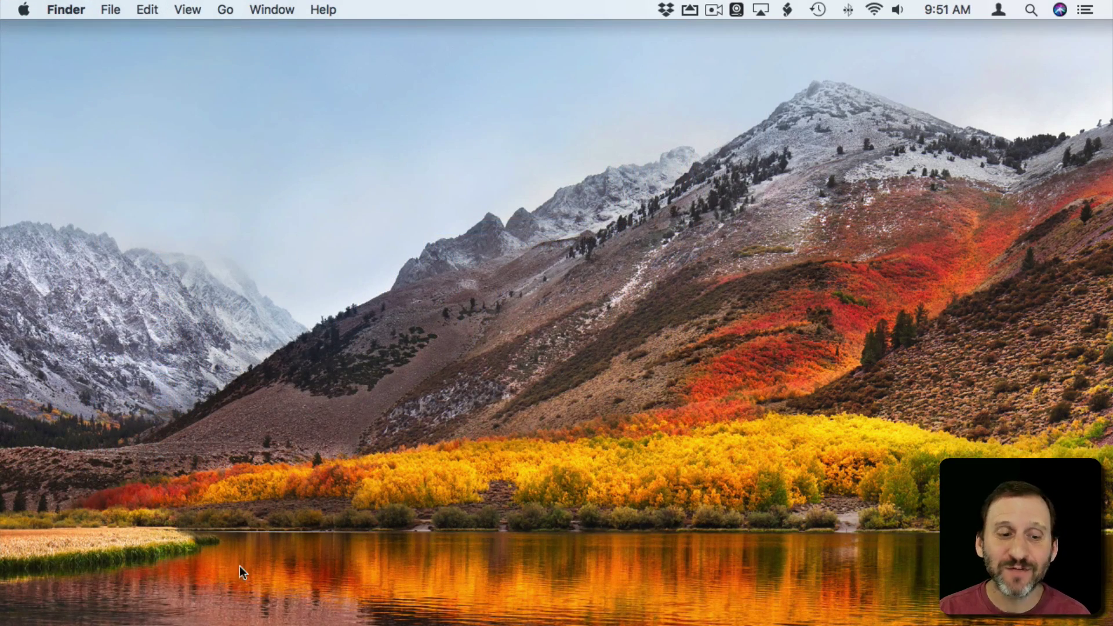
mouse_move(132, 601)
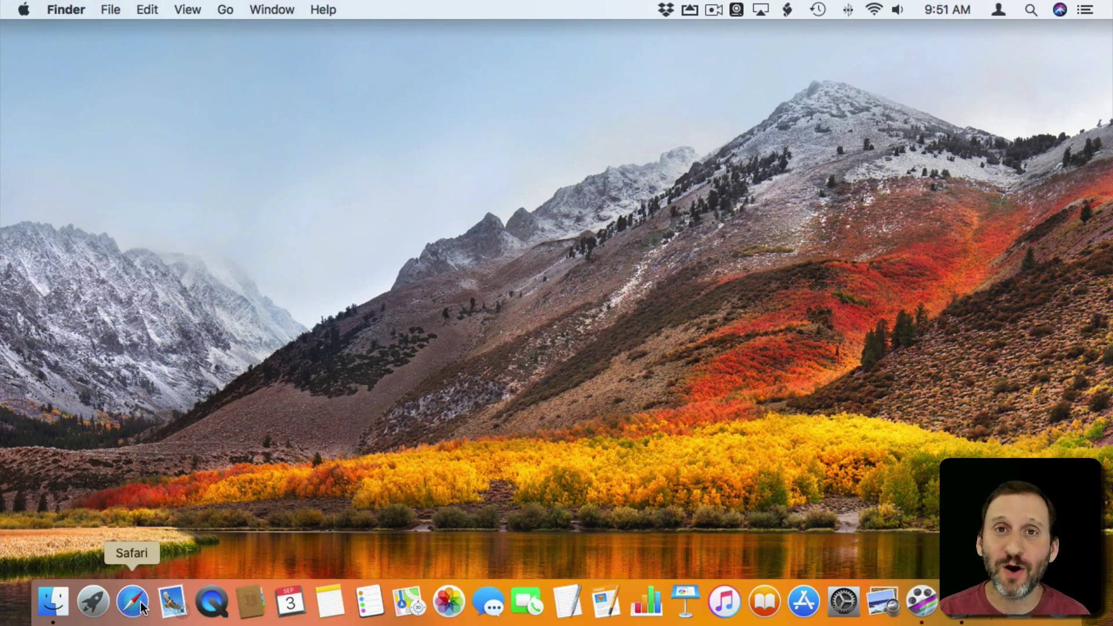
- Launch Safari from the Dock to show its Top Sites page
left_click(133, 602)
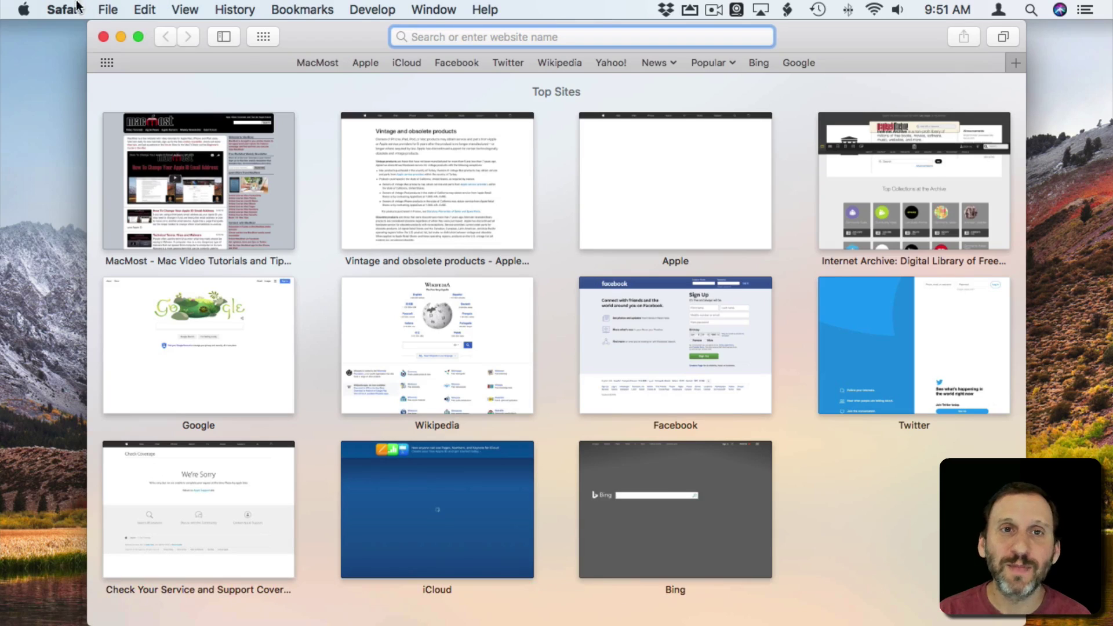
- Show the Safari menu where Preferences and Extensions are reached
left_click(59, 7)
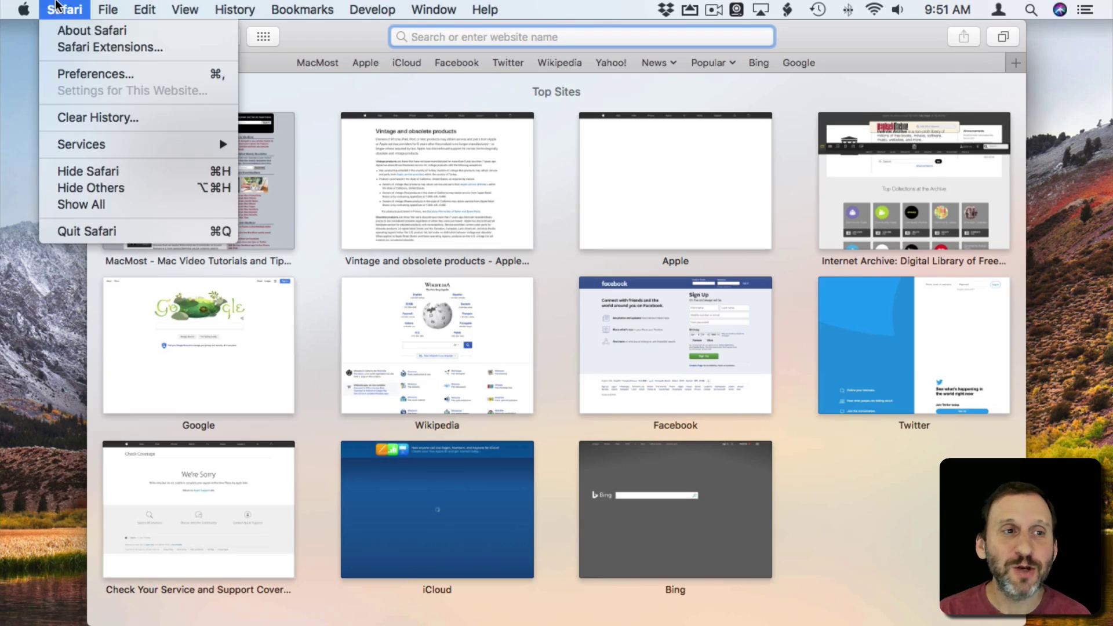
- Bring up Safari's Preferences showing the DuckDuckGo Privacy Essentials extension
left_click(87, 76)
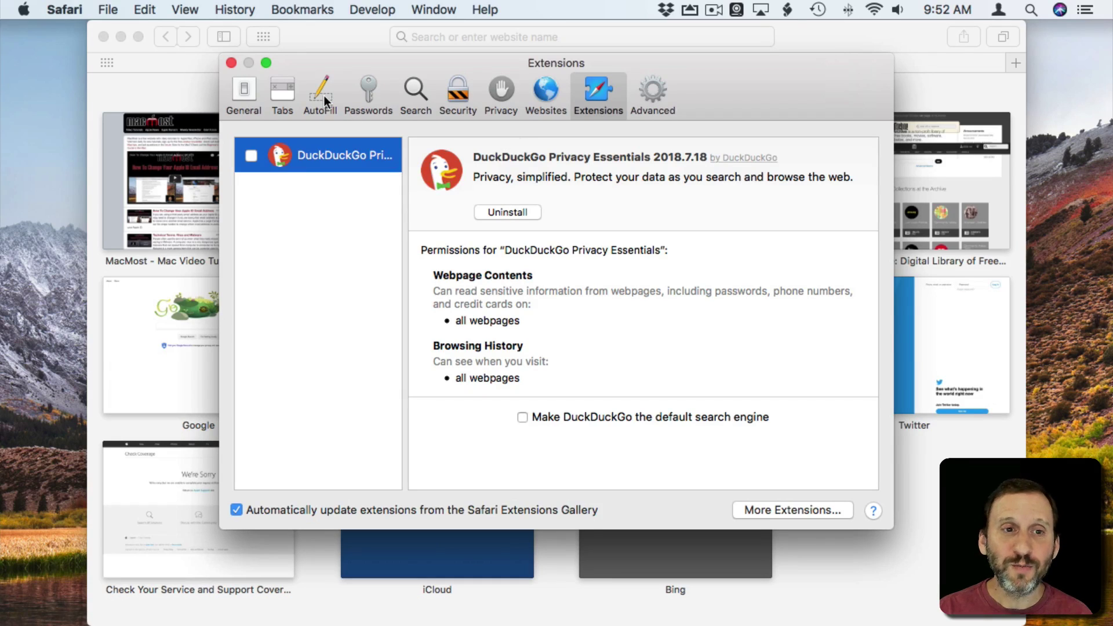
left_click(245, 94)
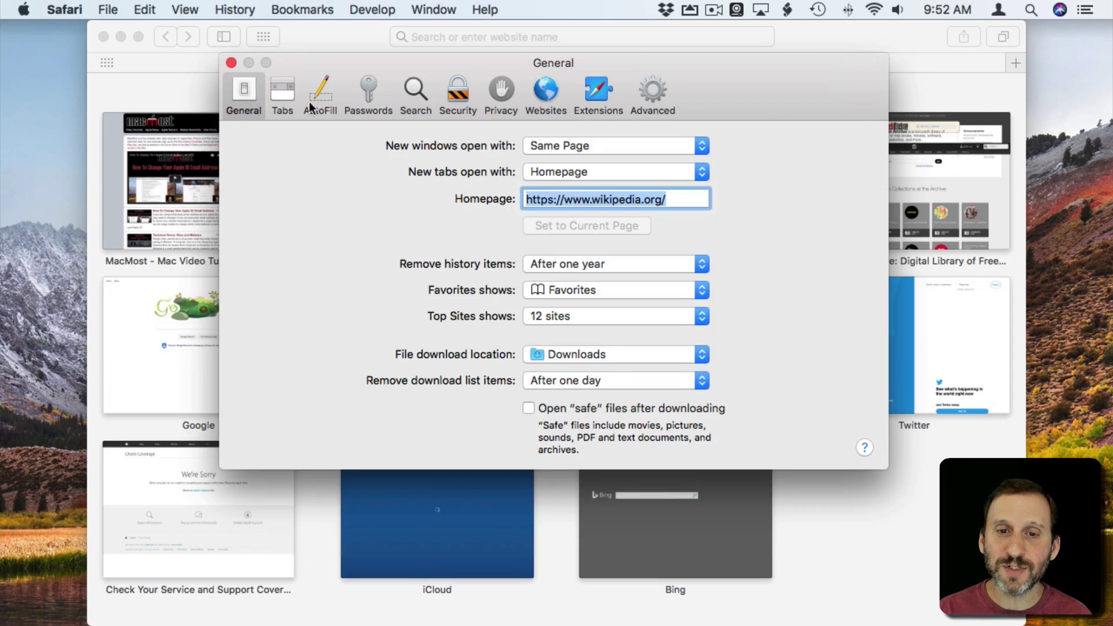
left_click(554, 200)
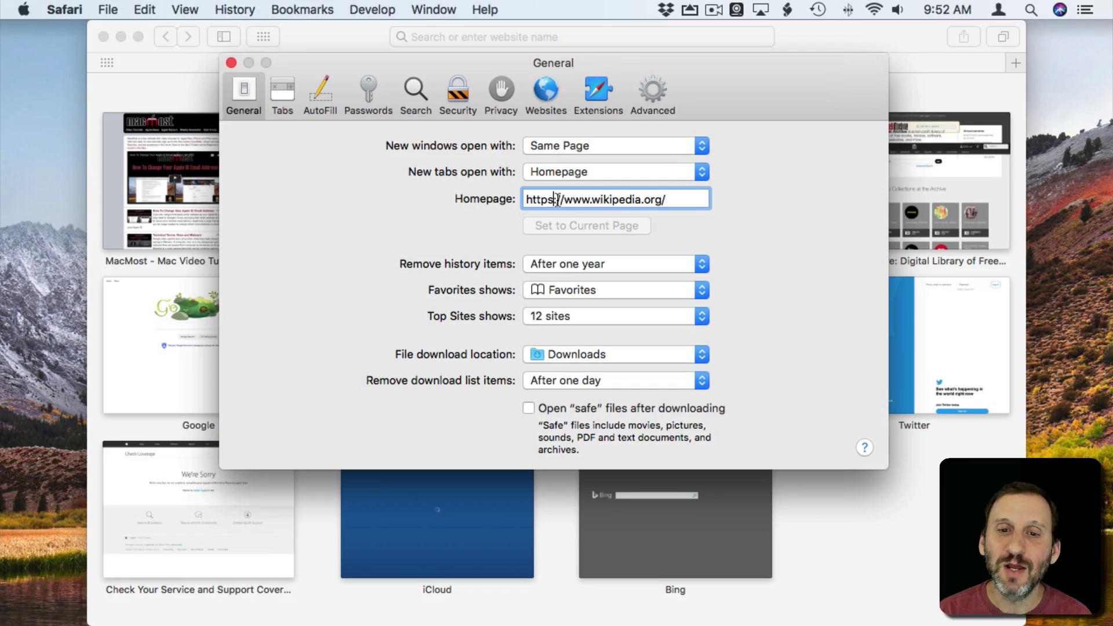
left_click_drag(692, 198, 496, 198)
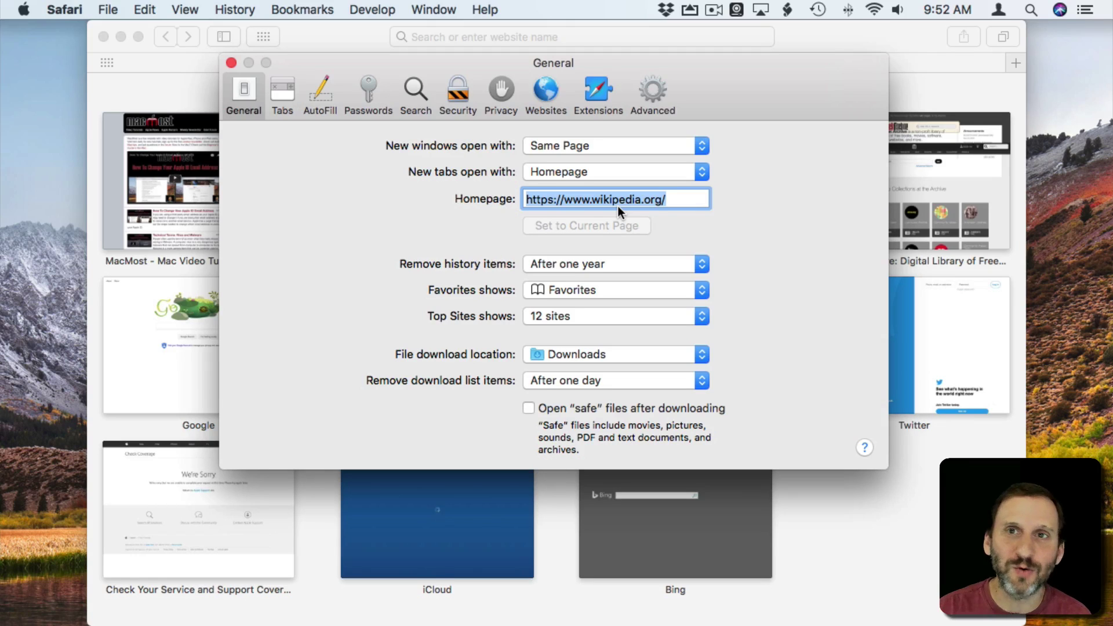
left_click(540, 199)
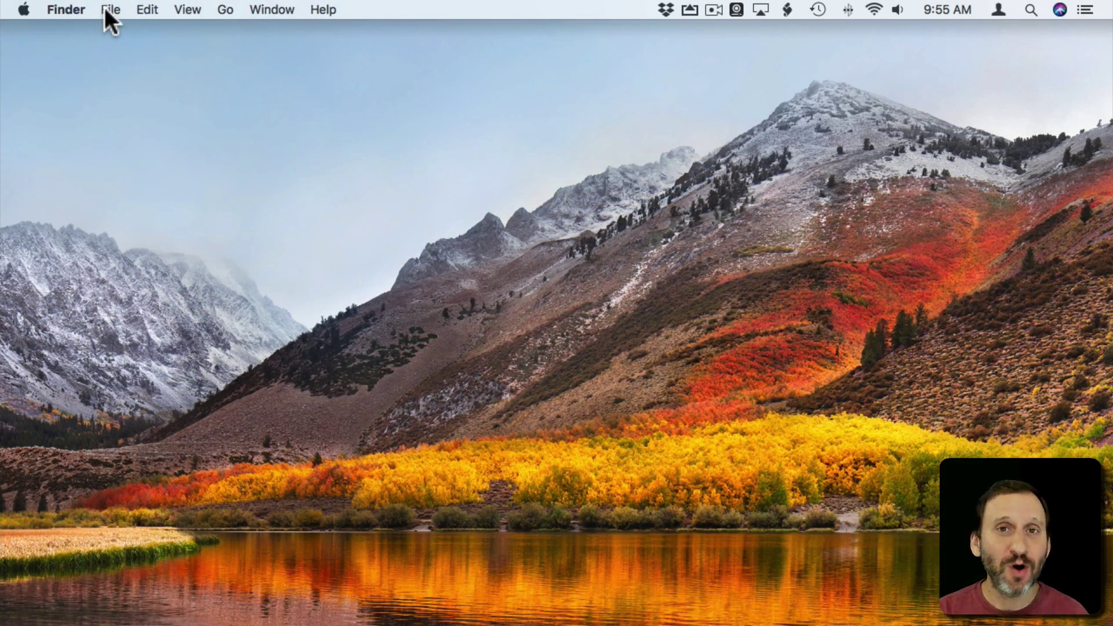
- Show the Applications folder in a new Finder window via the sidebar and the Go menu
left_click(77, 11)
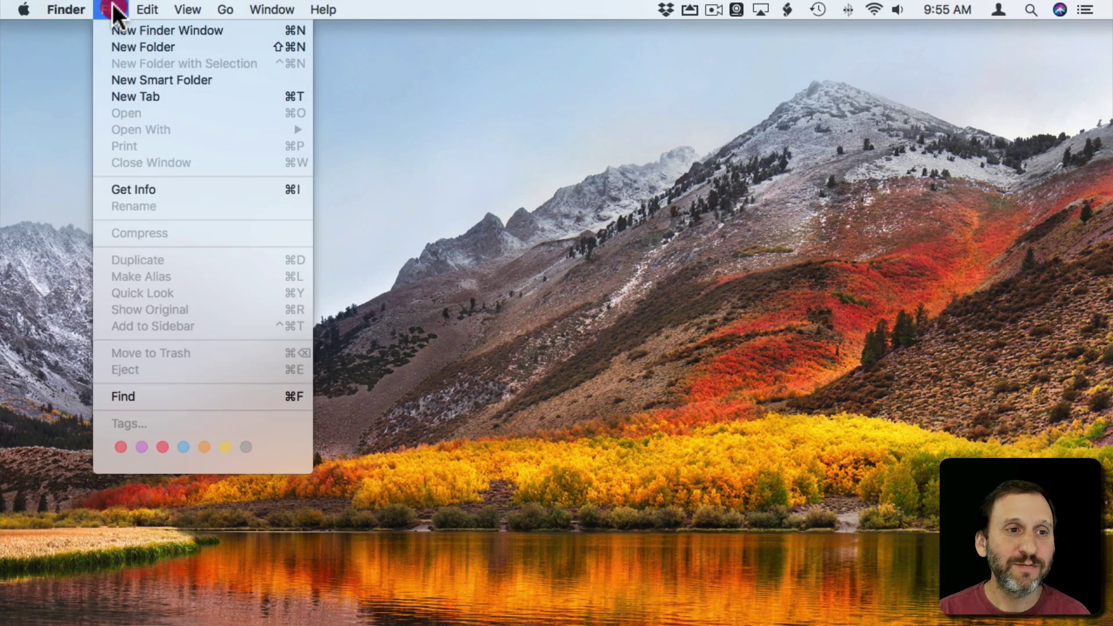
left_click(121, 28)
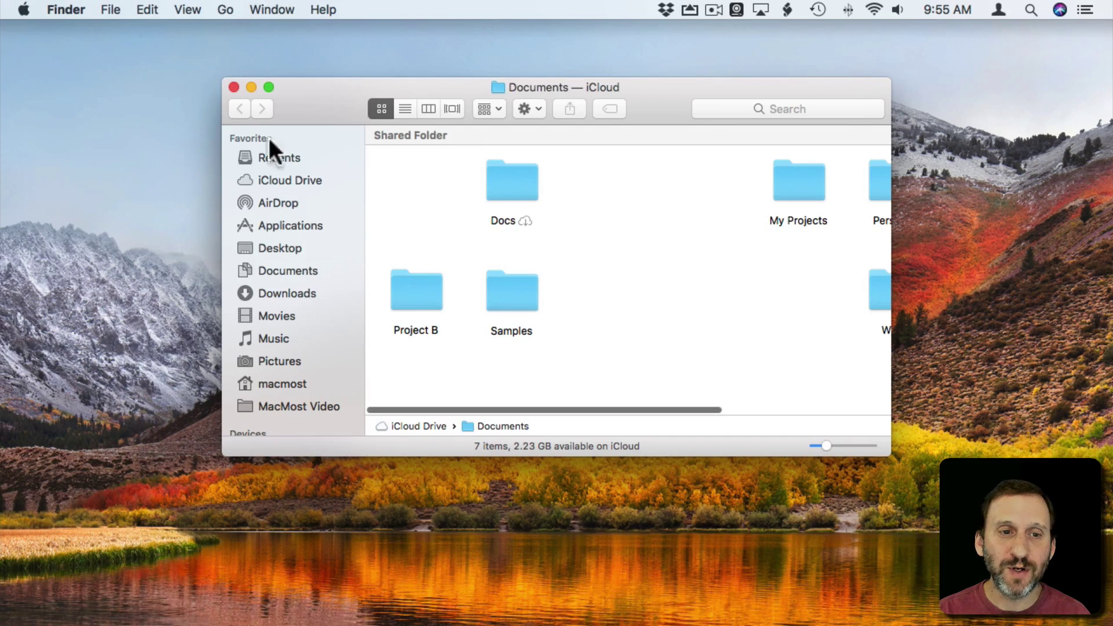
left_click(257, 224)
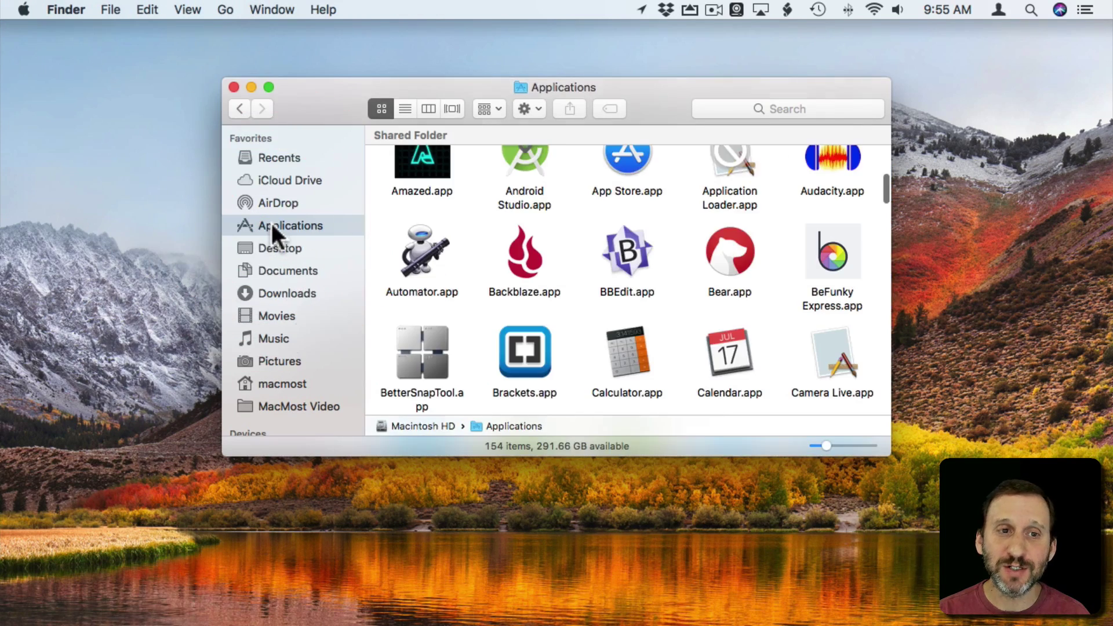
left_click(224, 11)
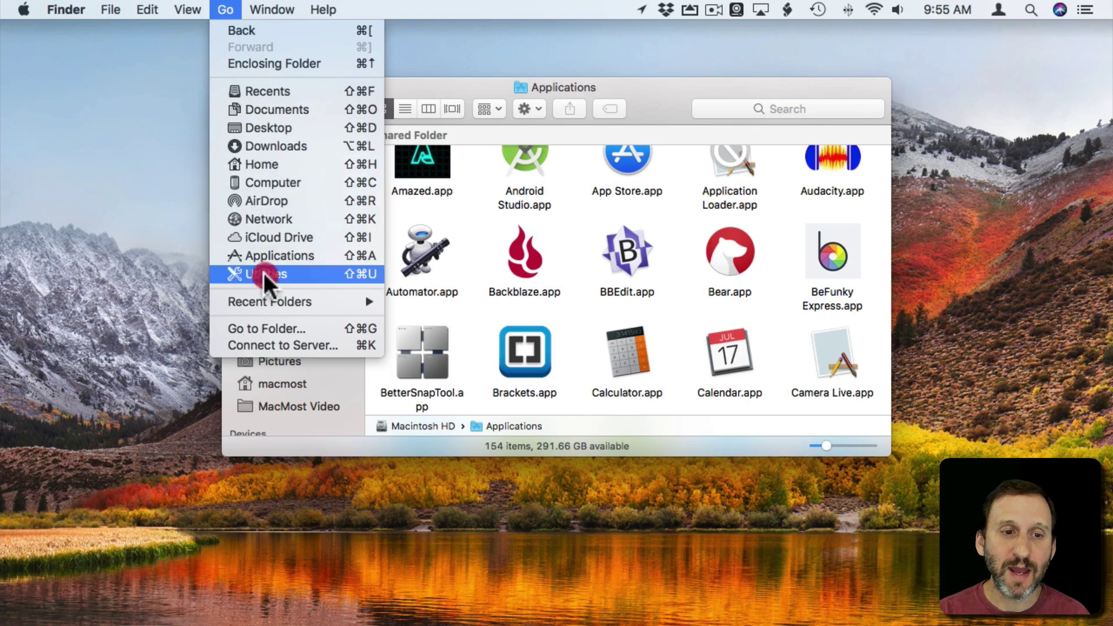
left_click(270, 255)
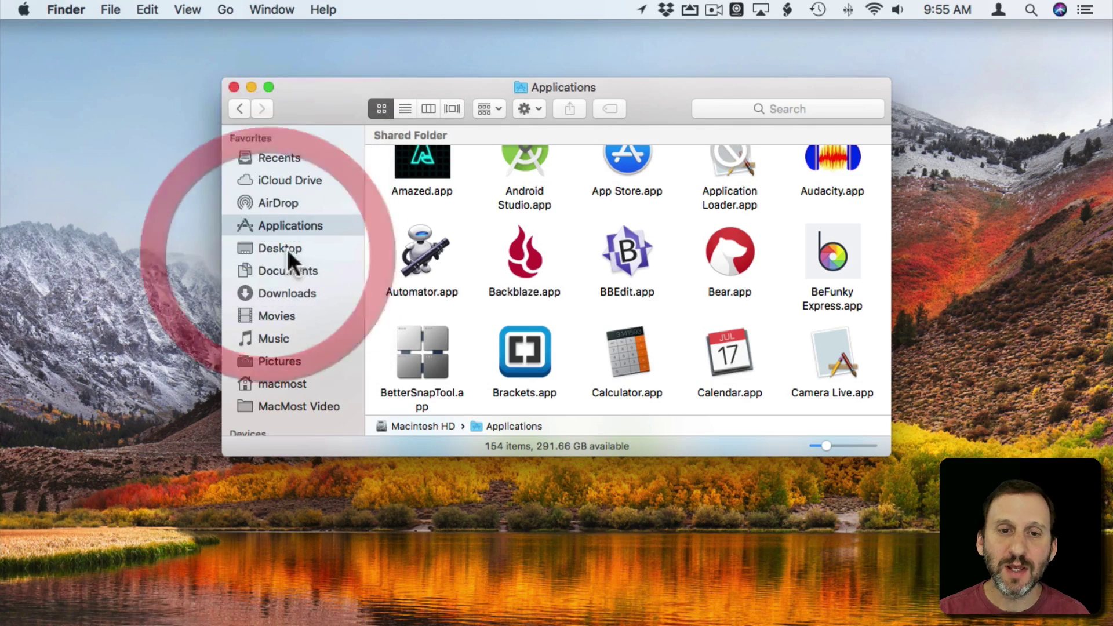
- Switch the Applications folder to column view to scan all installed apps
left_click(423, 109)
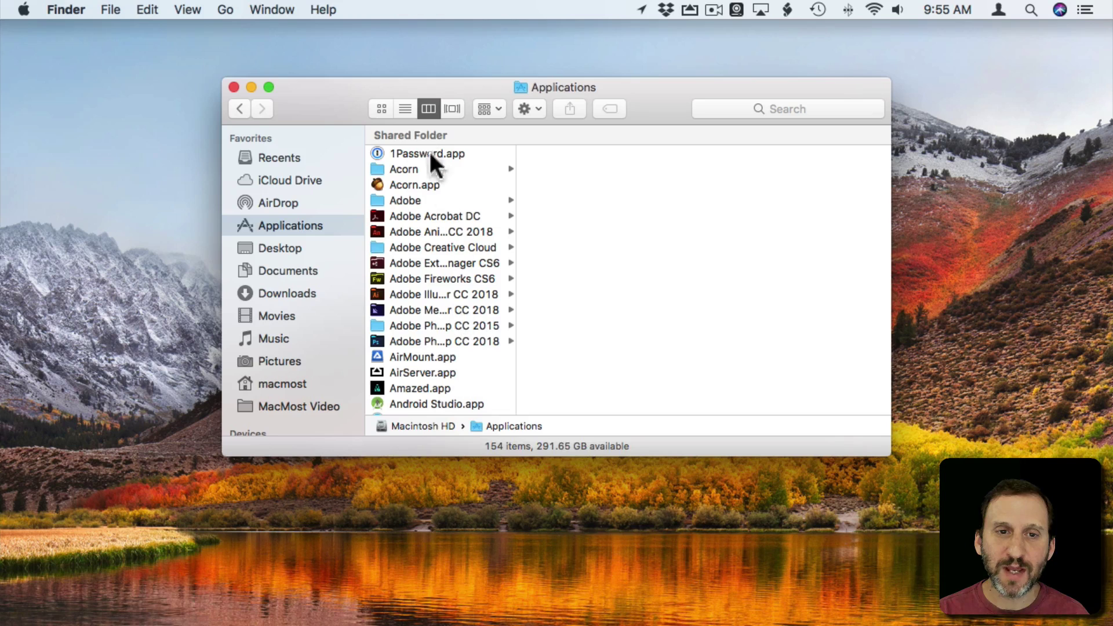
scroll(461, 358, "down", 10)
scroll(461, 342, "down", 10)
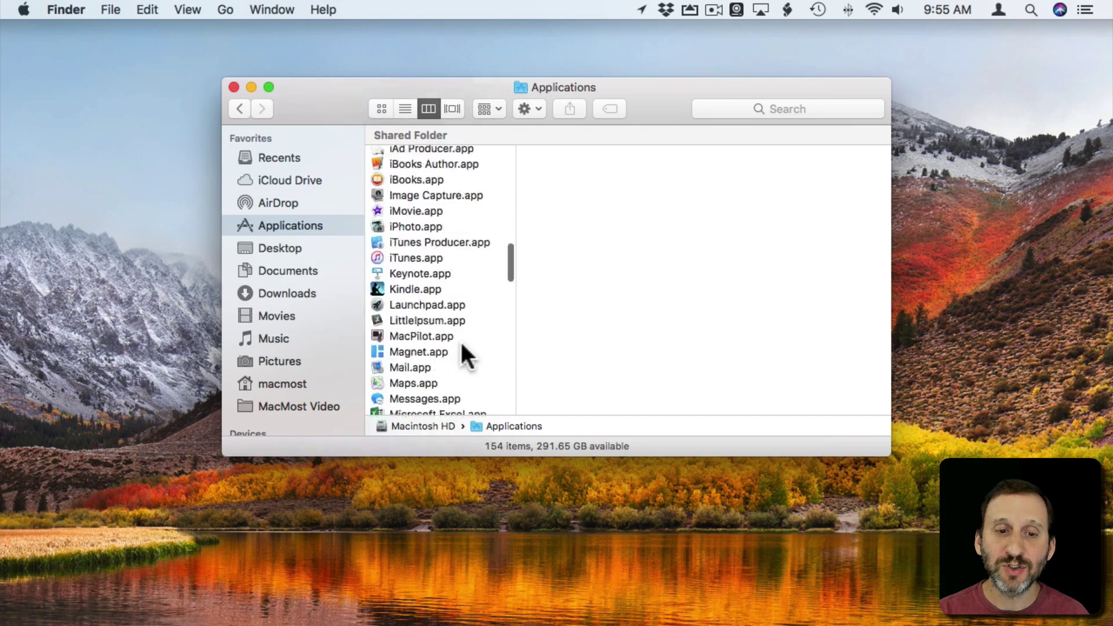
scroll(460, 340, "down", 10)
scroll(460, 340, "down", 10)
scroll(461, 340, "down", 10)
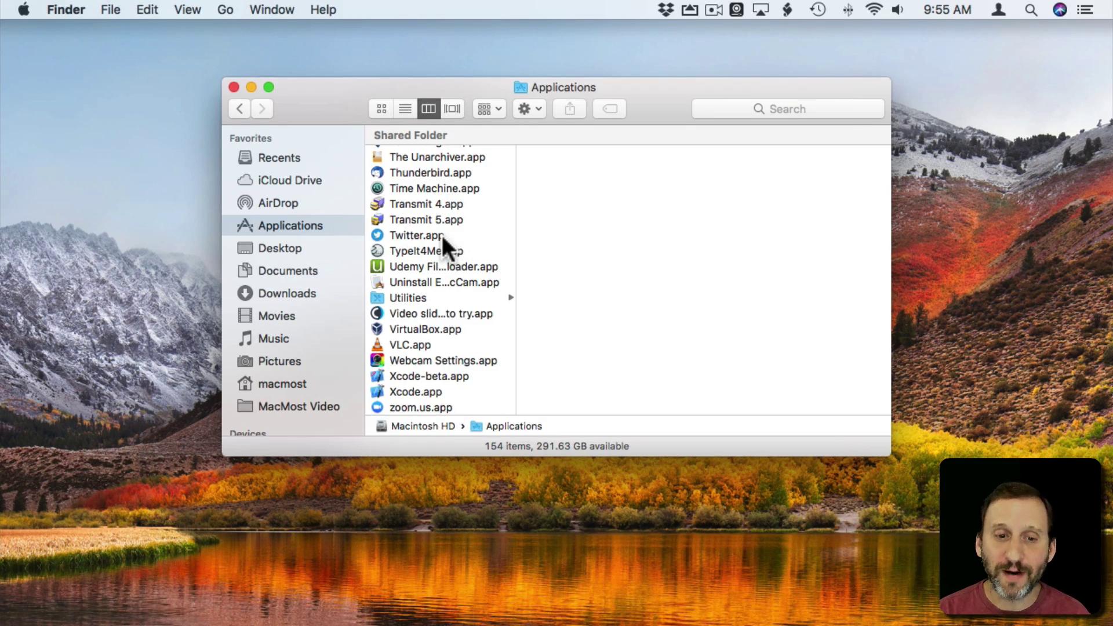
scroll(442, 236, "up", 10)
scroll(440, 234, "up", 5)
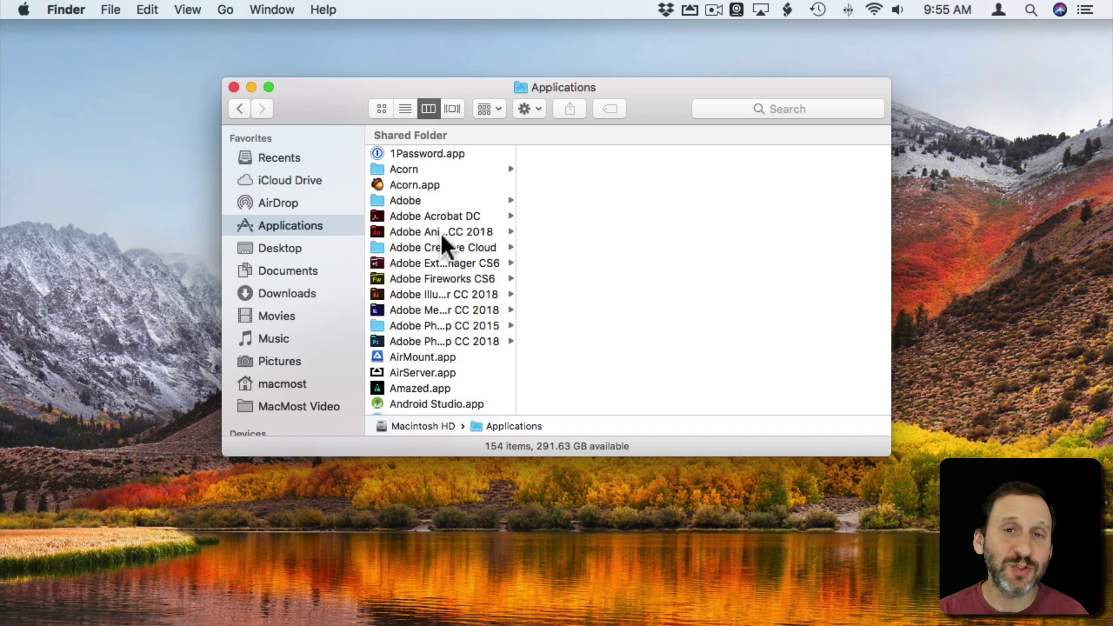
scroll(464, 386, "down", 3)
scroll(465, 386, "down", 8)
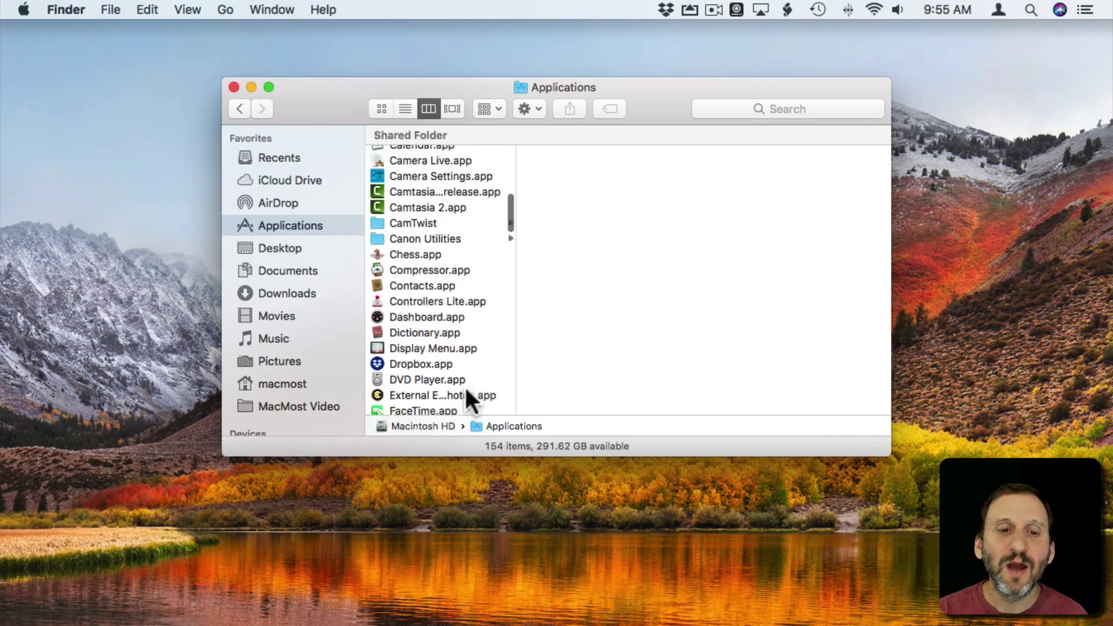
scroll(465, 385, "down", 1)
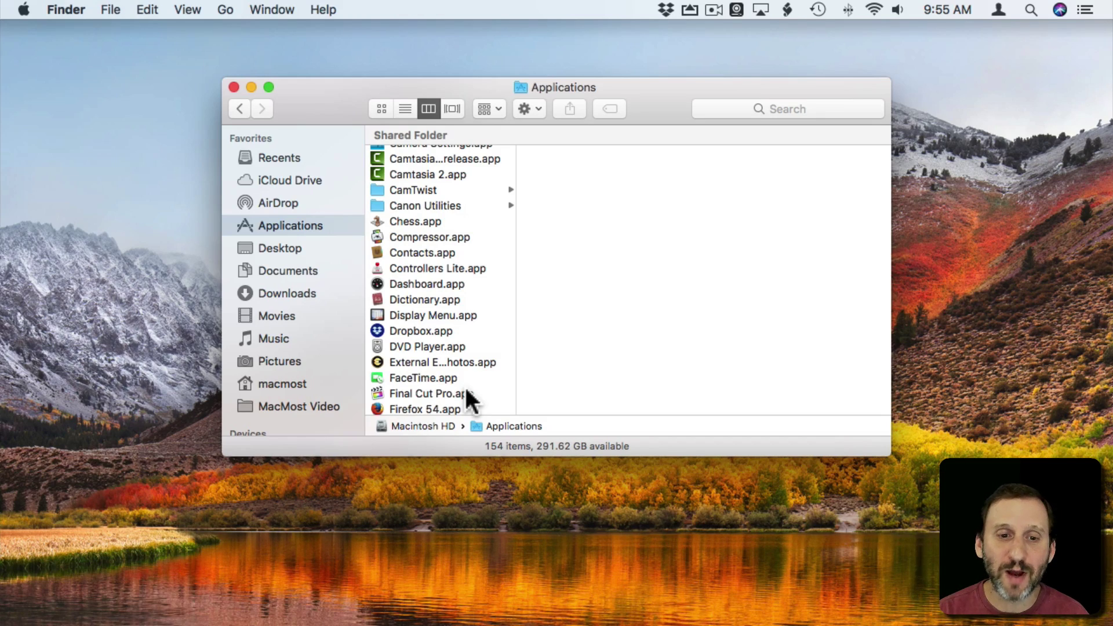
scroll(468, 390, "down", 5)
scroll(468, 390, "down", 5)
scroll(468, 391, "down", 1)
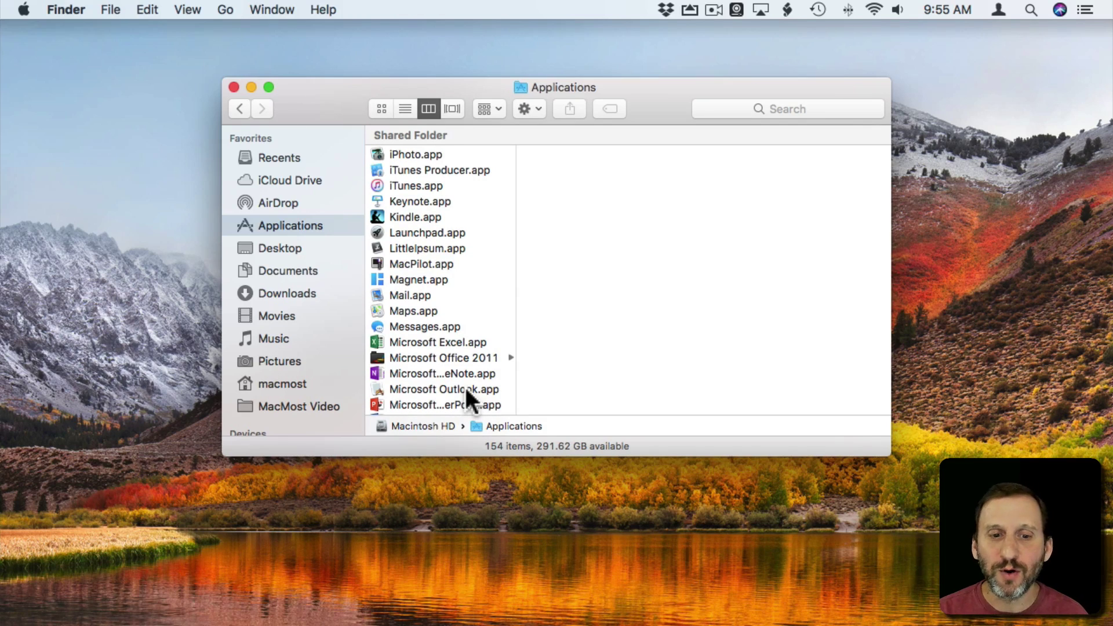
scroll(468, 391, "down", 5)
scroll(468, 392, "down", 2)
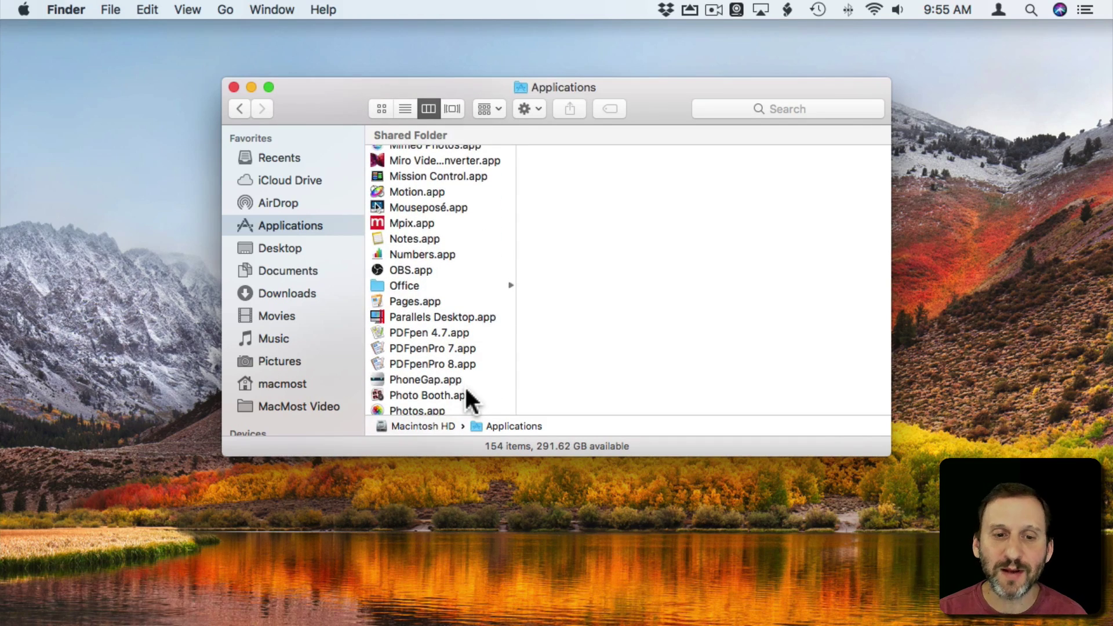
scroll(467, 392, "down", 5)
scroll(466, 392, "down", 1)
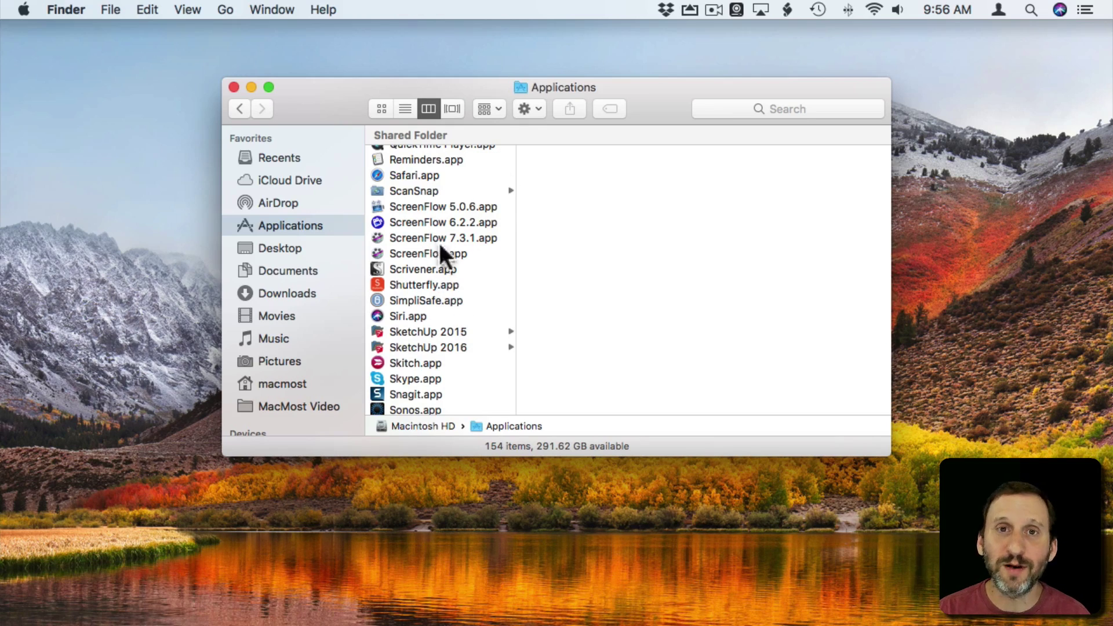
scroll(437, 384, "down", 5)
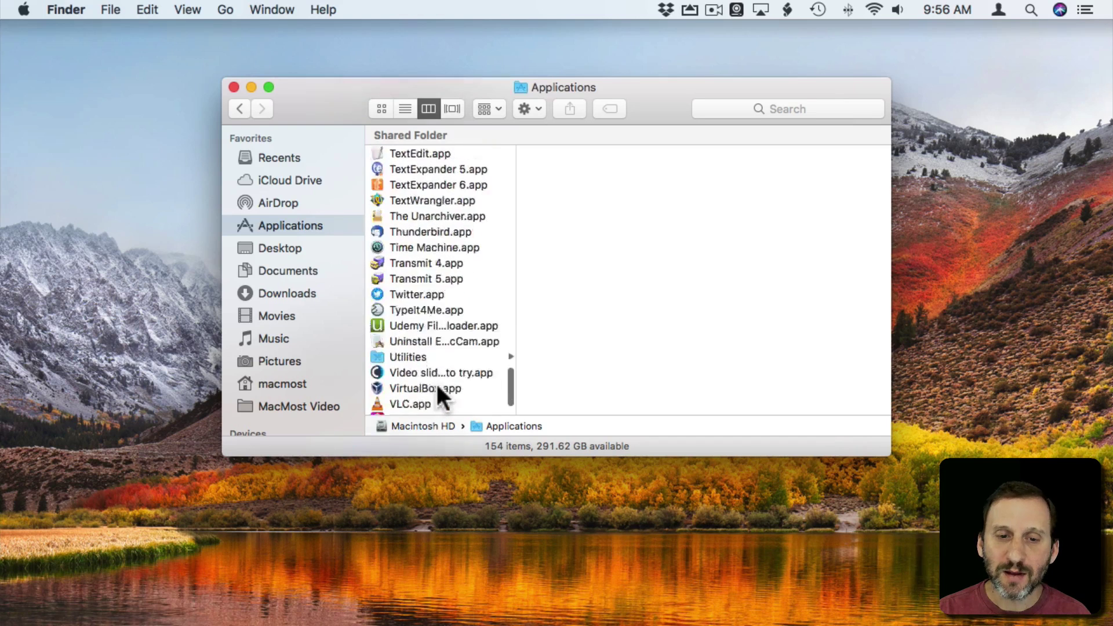
scroll(436, 383, "down", 2)
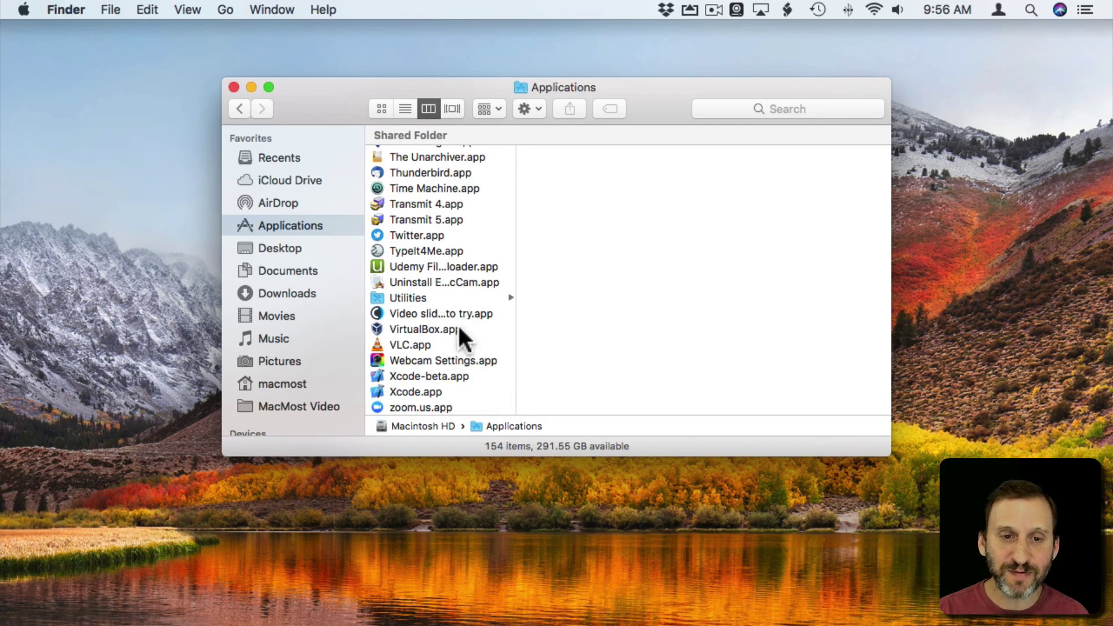
scroll(458, 329, "up", 5)
scroll(458, 329, "up", 5)
scroll(458, 329, "up", 5)
scroll(458, 328, "up", 5)
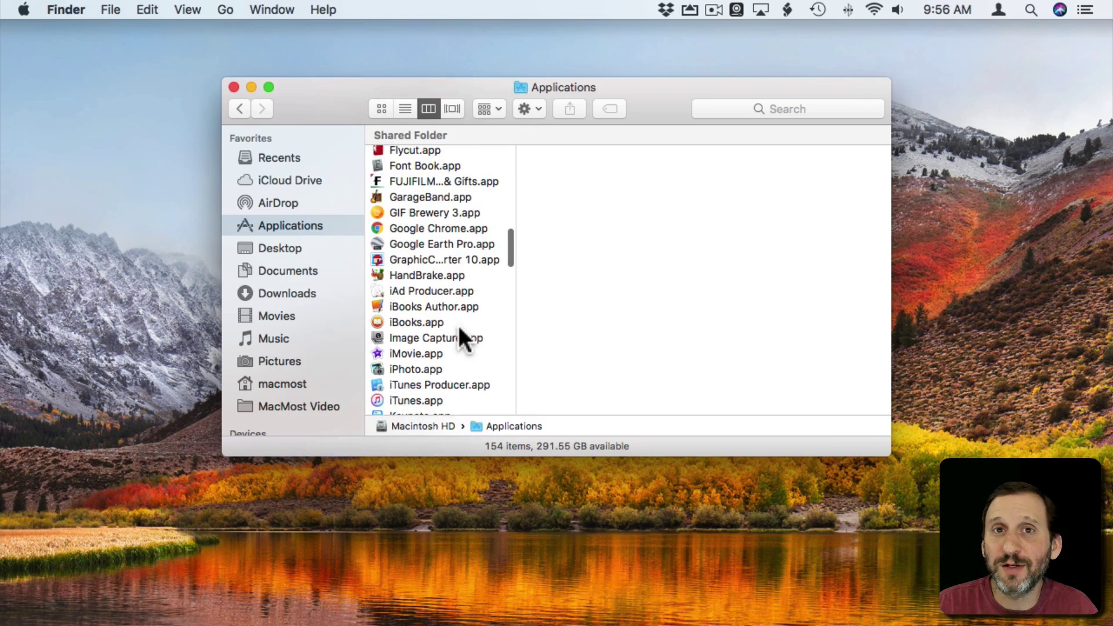
scroll(459, 330, "up", 2)
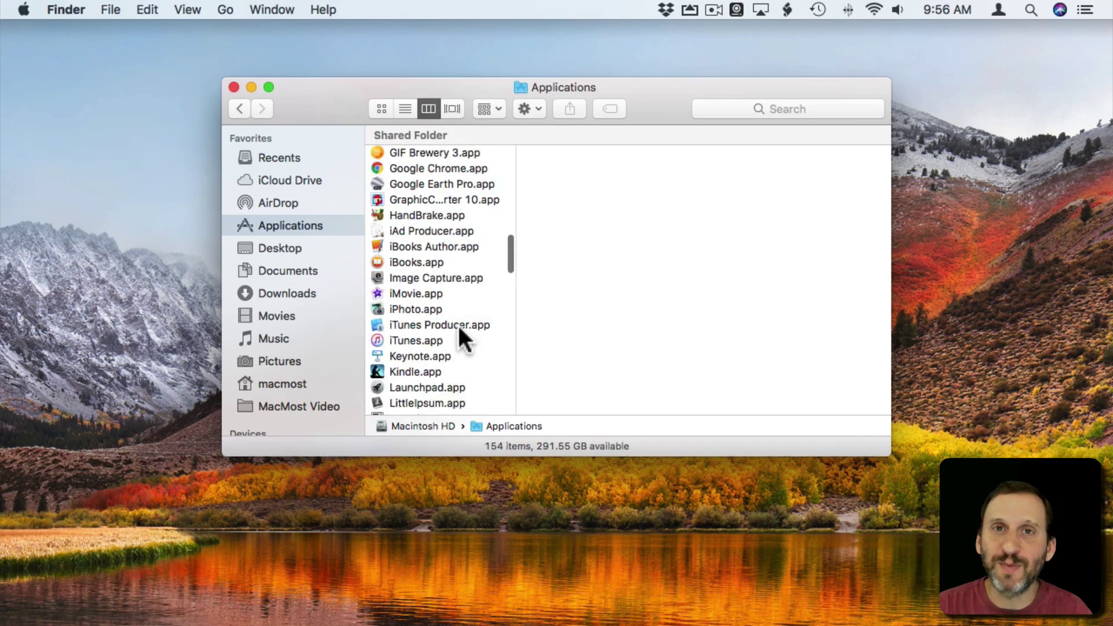
scroll(459, 327, "up", 10)
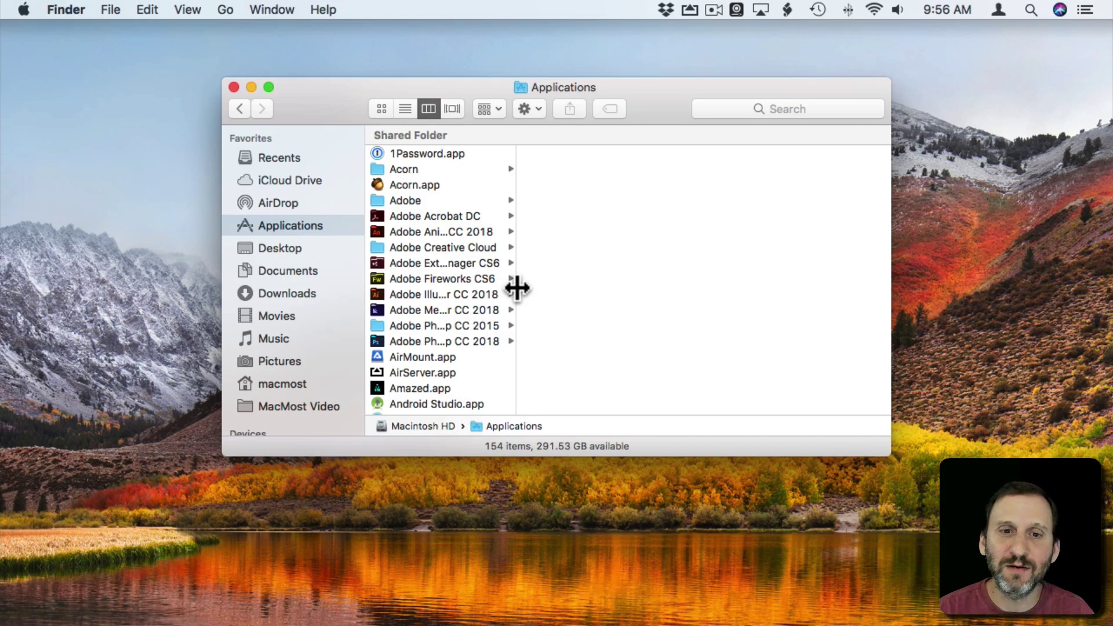
scroll(436, 345, "down", 5)
scroll(436, 343, "down", 5)
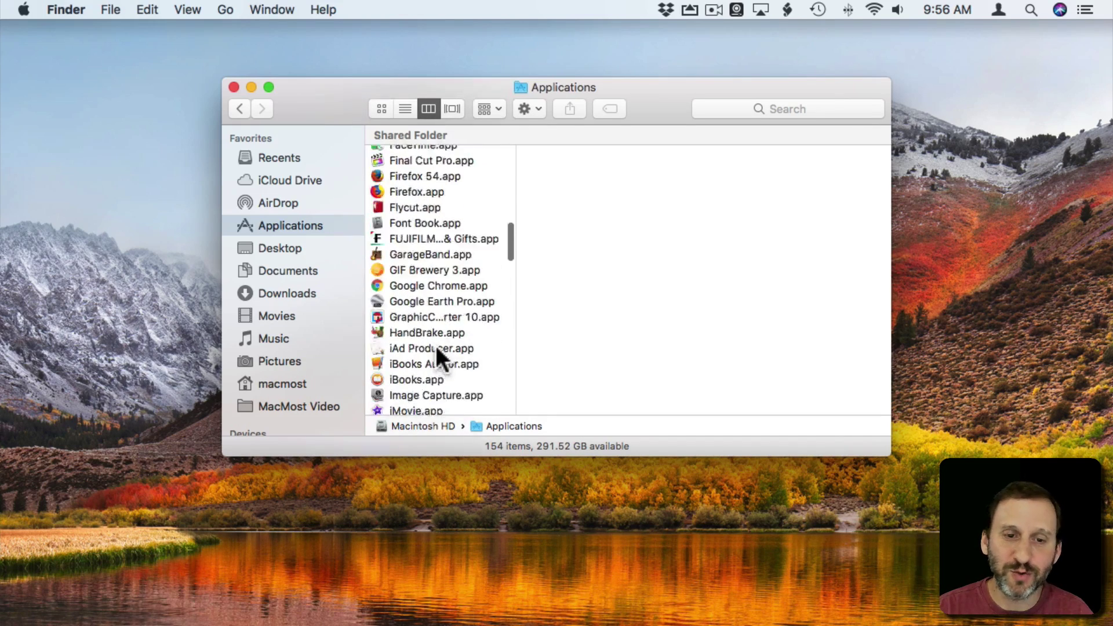
scroll(434, 343, "down", 3)
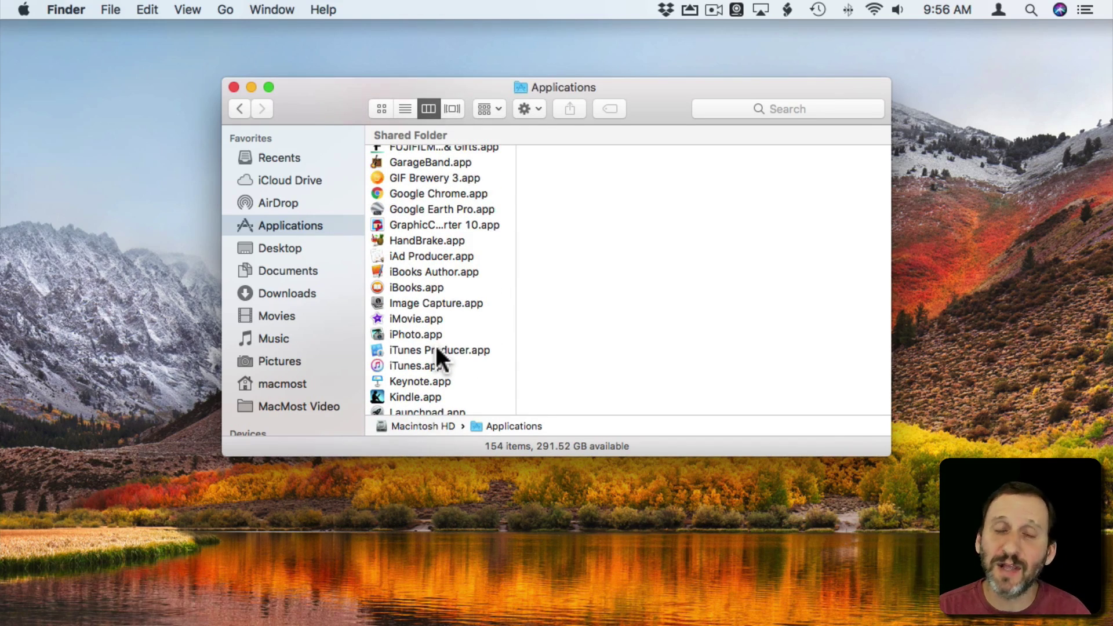
scroll(435, 343, "down", 5)
scroll(436, 345, "down", 1)
scroll(436, 345, "up", 4)
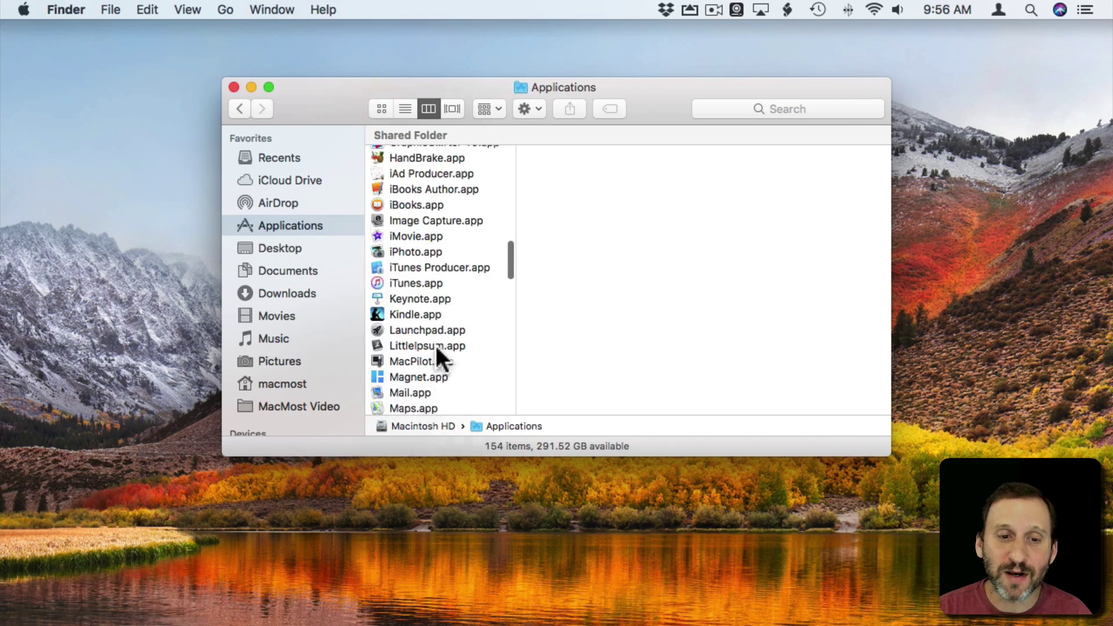
scroll(436, 345, "down", 2)
scroll(436, 345, "down", 5)
scroll(436, 345, "down", 3)
scroll(436, 345, "down", 2)
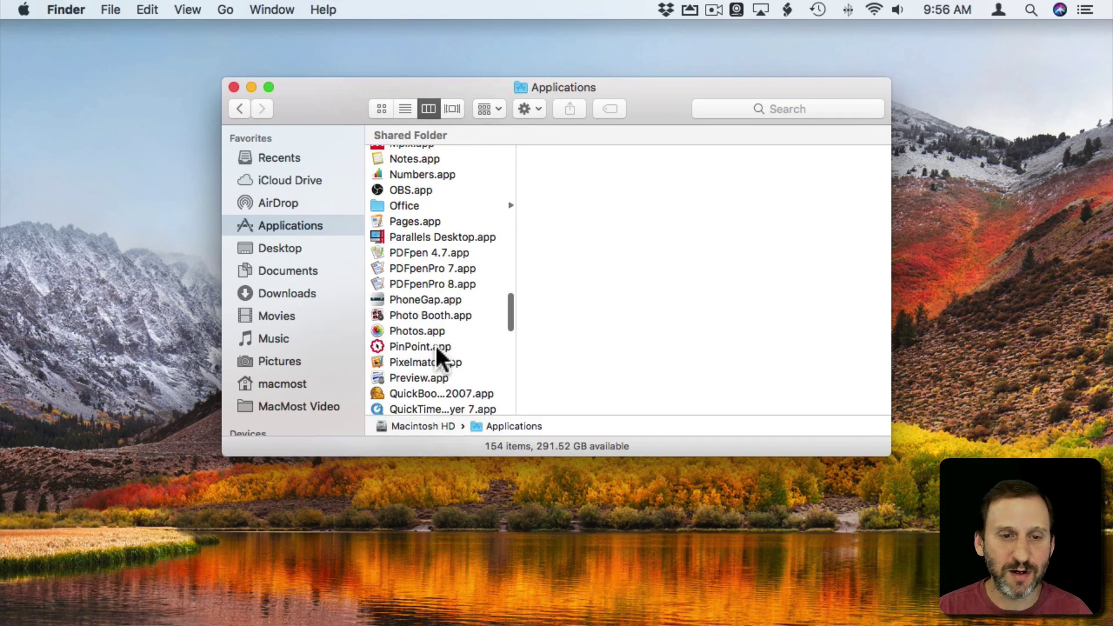
scroll(436, 345, "down", 3)
scroll(434, 343, "down", 1)
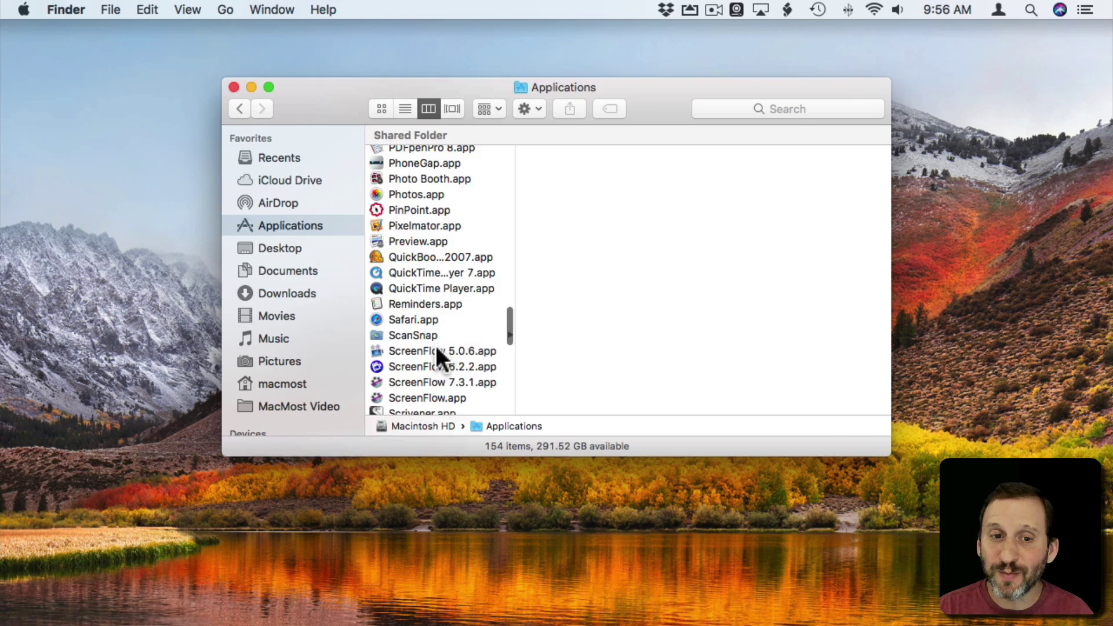
scroll(436, 346, "down", 1)
scroll(436, 345, "down", 5)
scroll(435, 344, "down", 2)
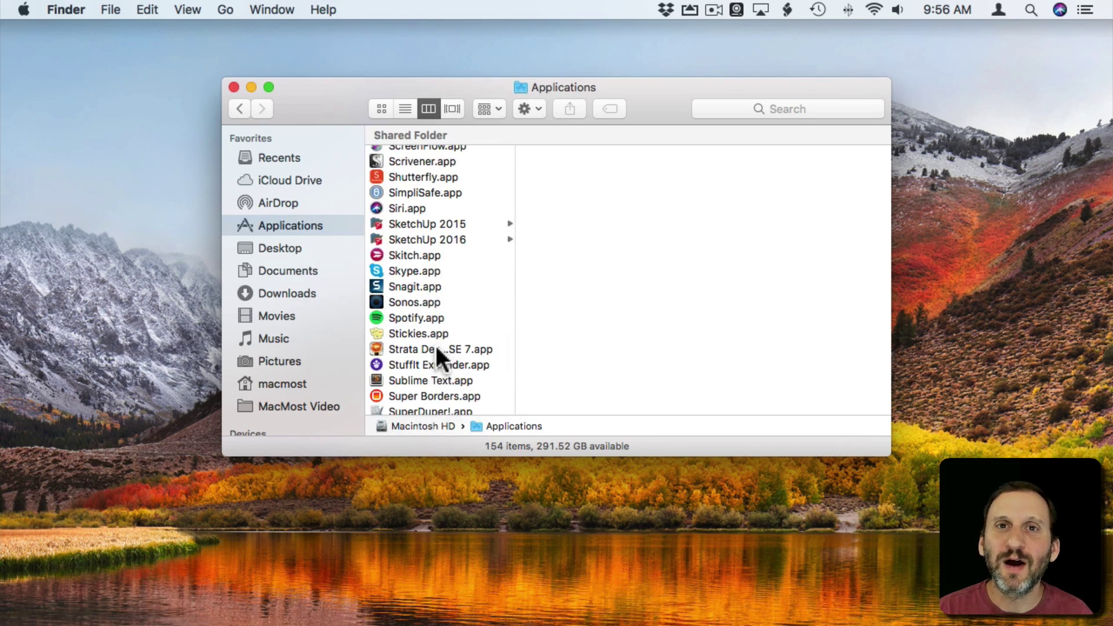
scroll(435, 343, "down", 2)
scroll(435, 344, "down", 5)
scroll(435, 344, "down", 1)
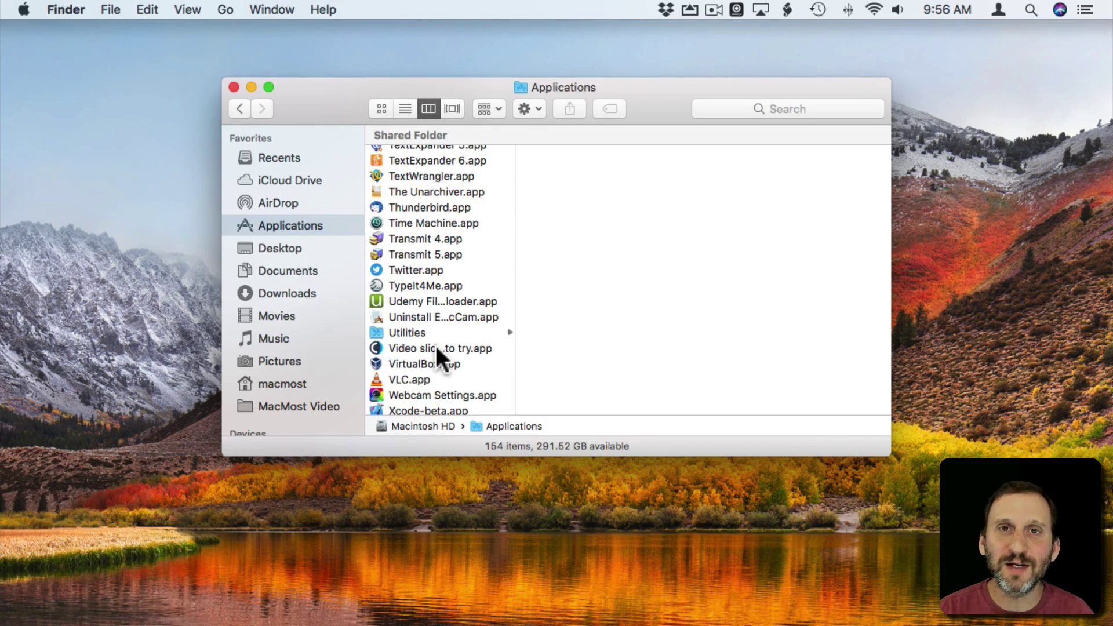
scroll(437, 350, "down", 2)
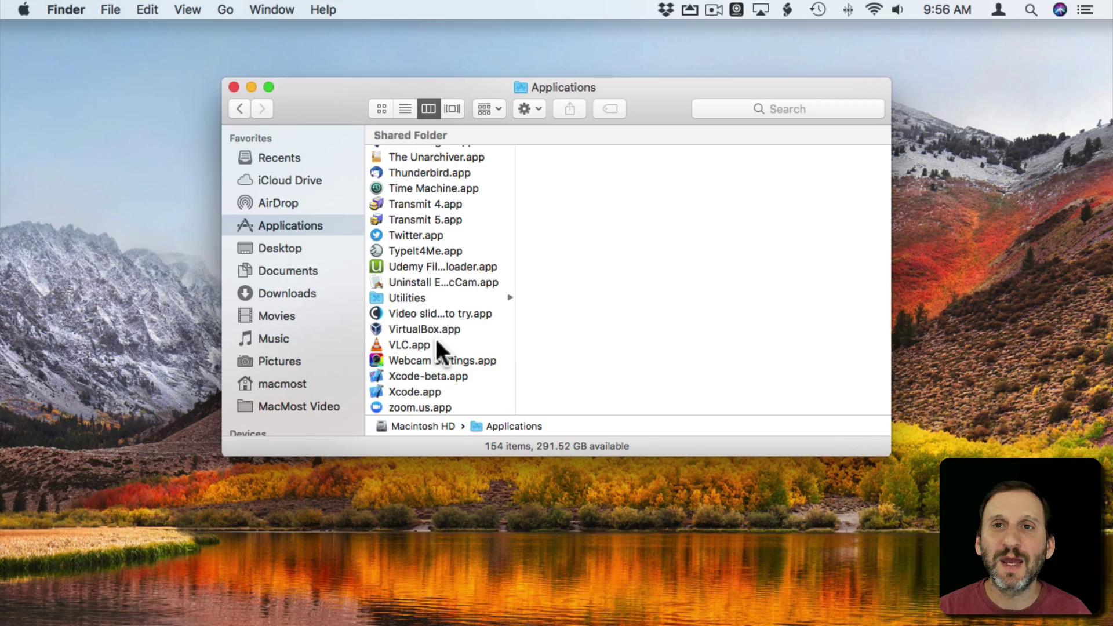